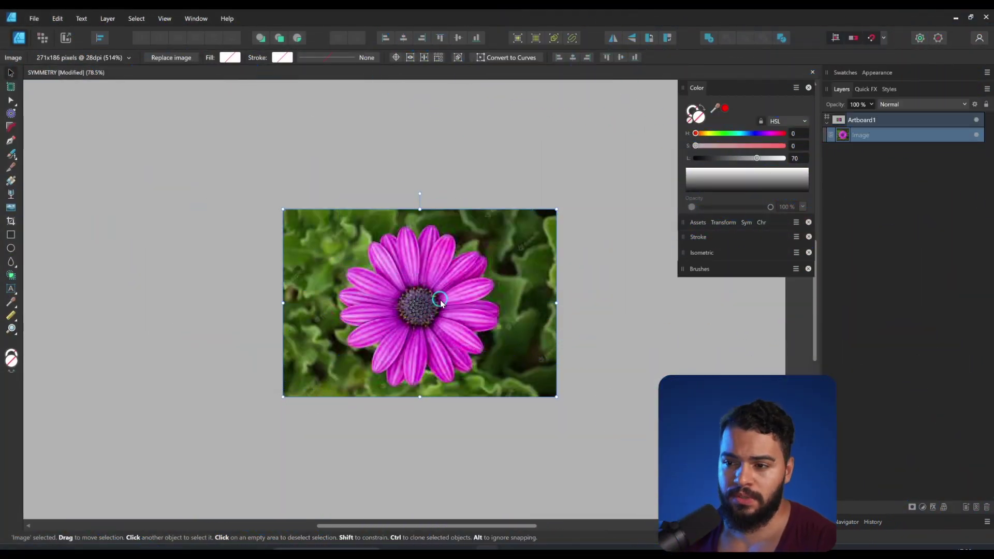
# Step: Lower the flower image's opacity to 37% and lock its layer
pyautogui.press('z')
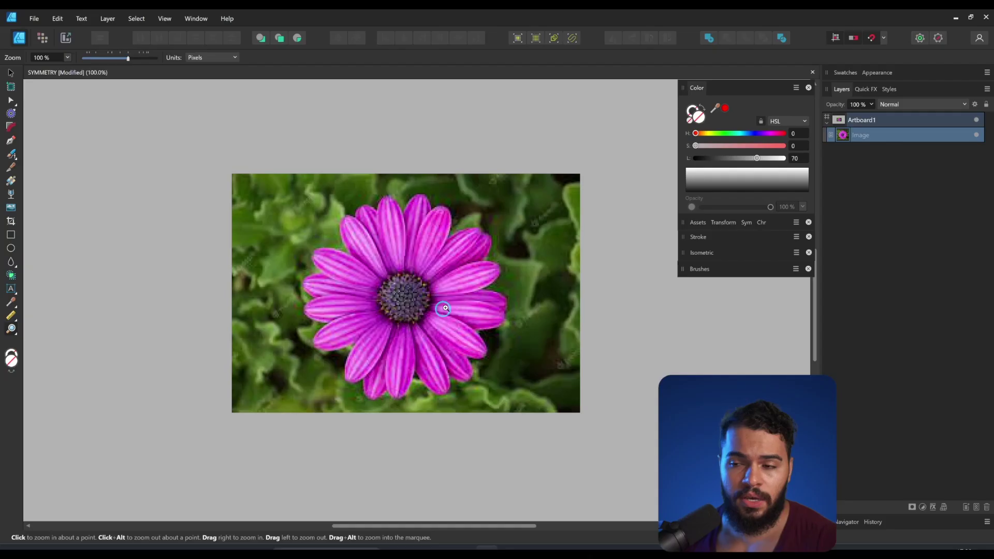
pyautogui.press('v')
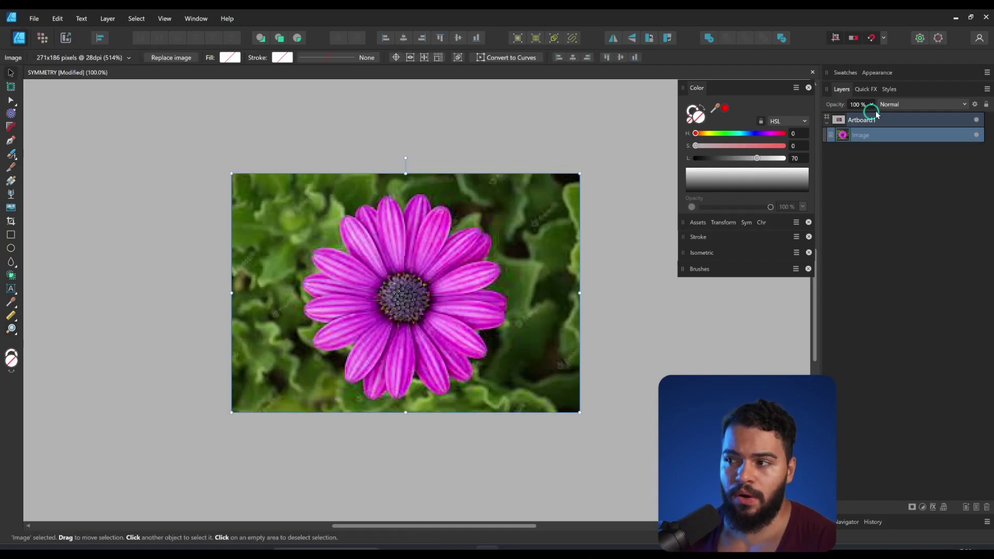
pyautogui.click(872, 105)
pyautogui.moveTo(851, 116); pyautogui.dragTo(826, 116)
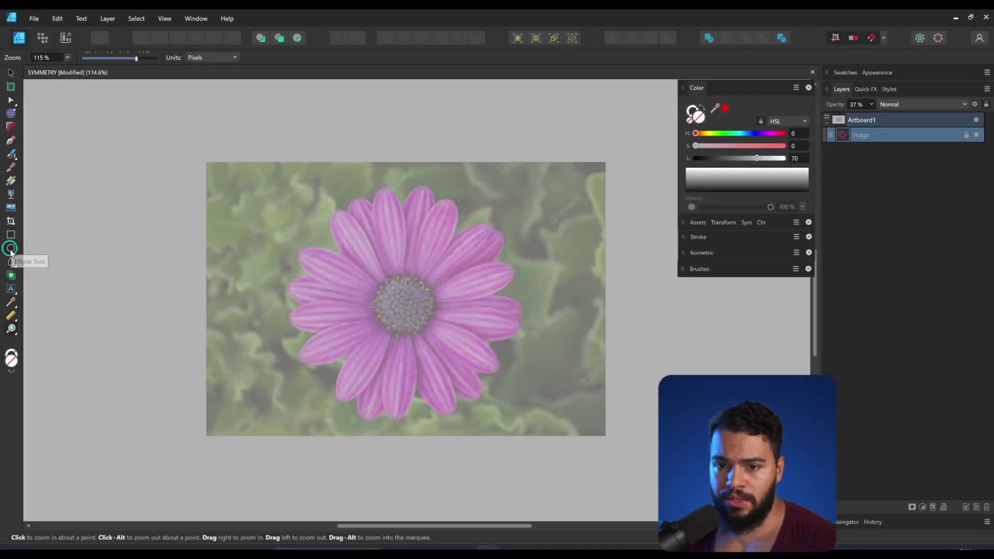
# Step: Draw a circle over the flower's centre and fill it light grey with lightness 89
pyautogui.click(10, 248)
pyautogui.moveTo(365, 274); pyautogui.dragTo(436, 345)
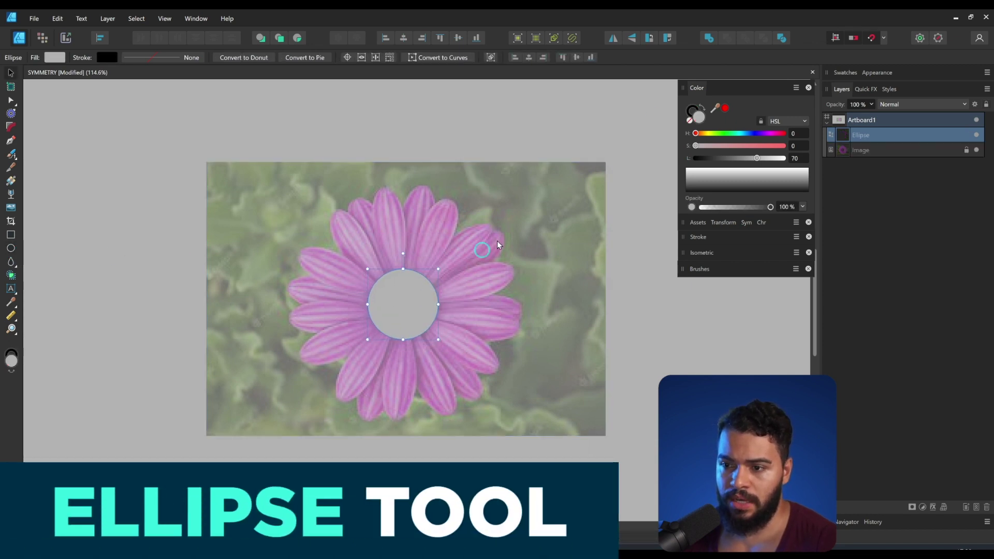
pyautogui.moveTo(738, 160); pyautogui.dragTo(774, 158)
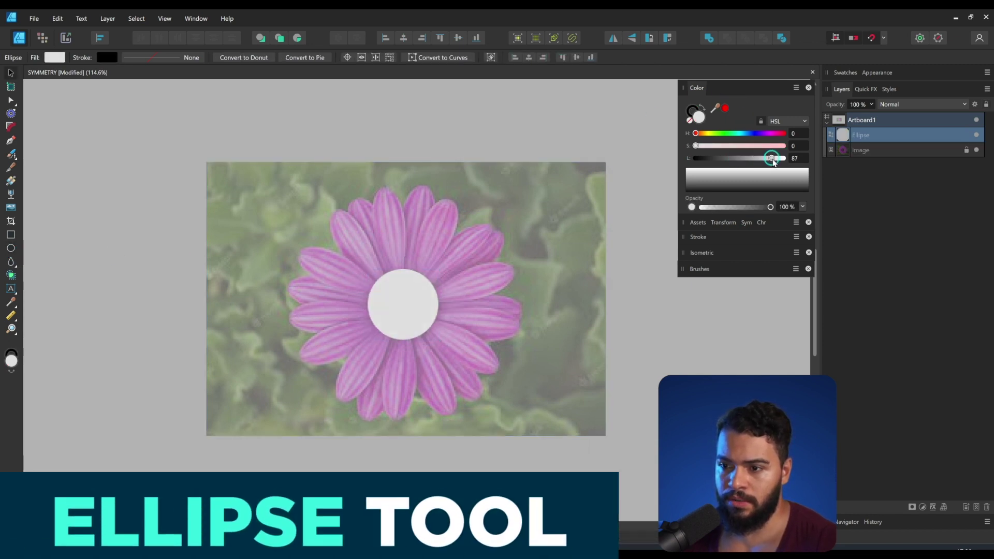
# Step: Draw a teardrop petal above the centre circle, turned upside down so its point meets the circle, with its curve at 71%
pyautogui.press('z')
pyautogui.moveTo(405, 284)
pyautogui.mouseDown()
pyautogui.moveTo(434, 276)
pyautogui.moveTo(410, 272)
pyautogui.mouseUp()
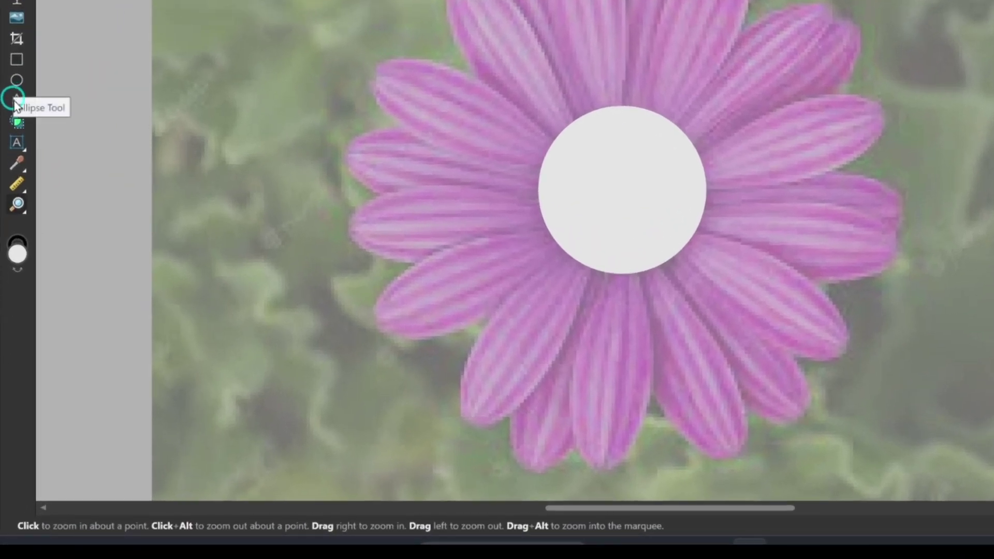
pyautogui.click(15, 102)
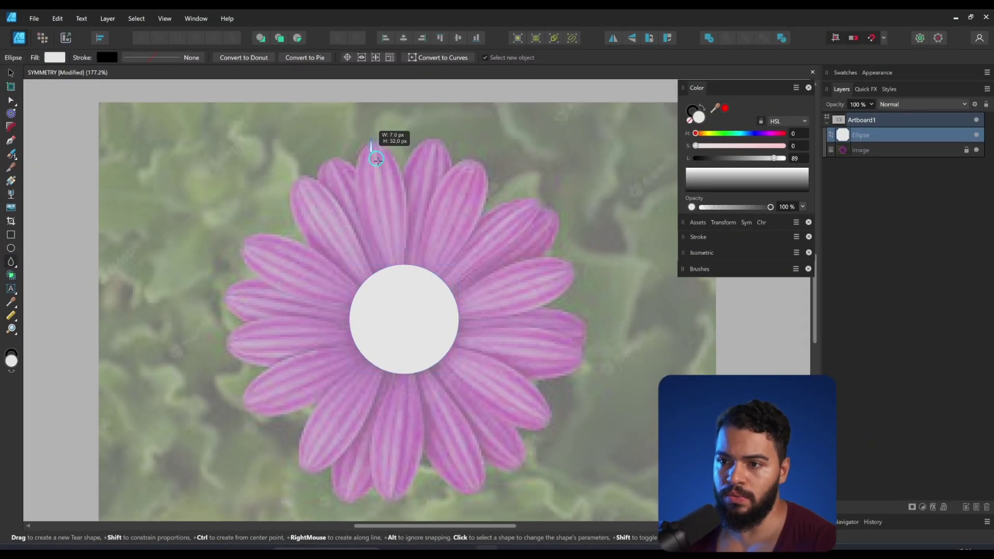
pyautogui.moveTo(425, 242); pyautogui.dragTo(439, 301)
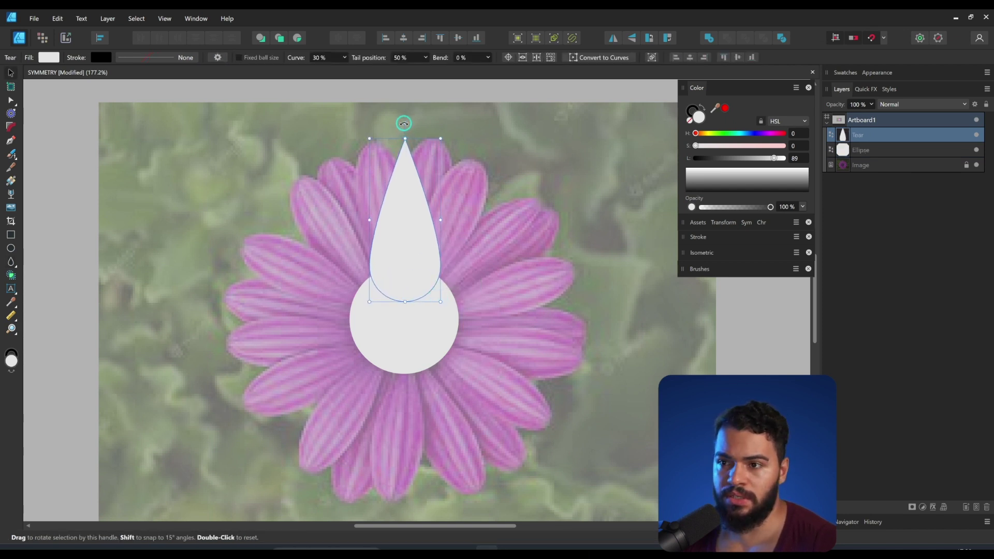
pyautogui.moveTo(404, 124); pyautogui.dragTo(402, 310)
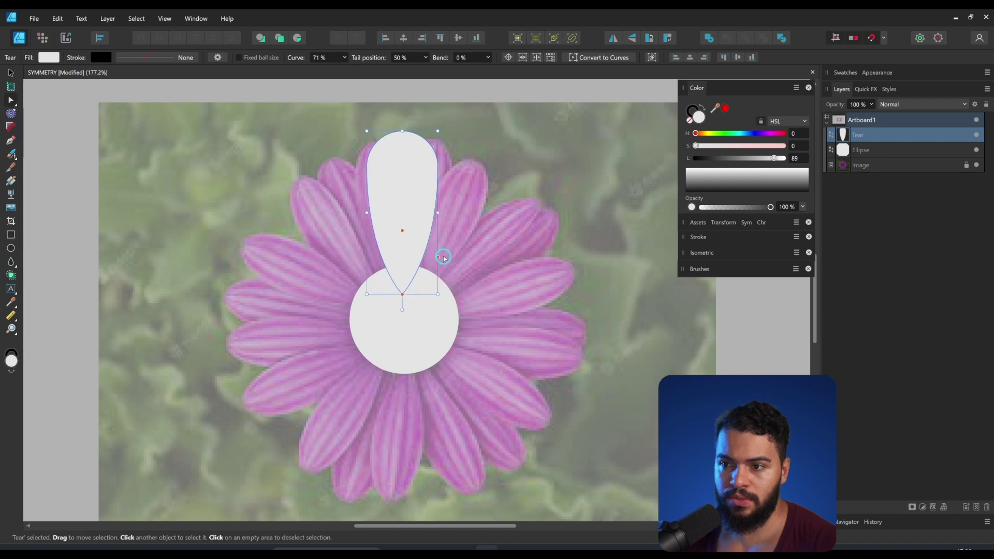
# Step: Darken the teardrop's fill to lightness 32 and place its layer behind the ellipse
pyautogui.moveTo(743, 160); pyautogui.dragTo(724, 160)
pyautogui.moveTo(850, 135); pyautogui.dragTo(841, 158)
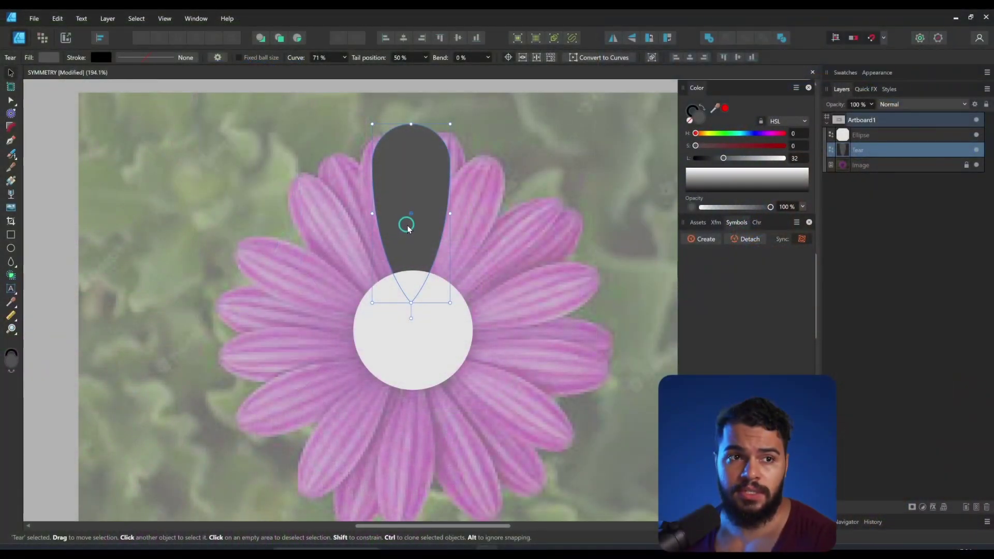
pyautogui.moveTo(409, 232); pyautogui.dragTo(407, 232)
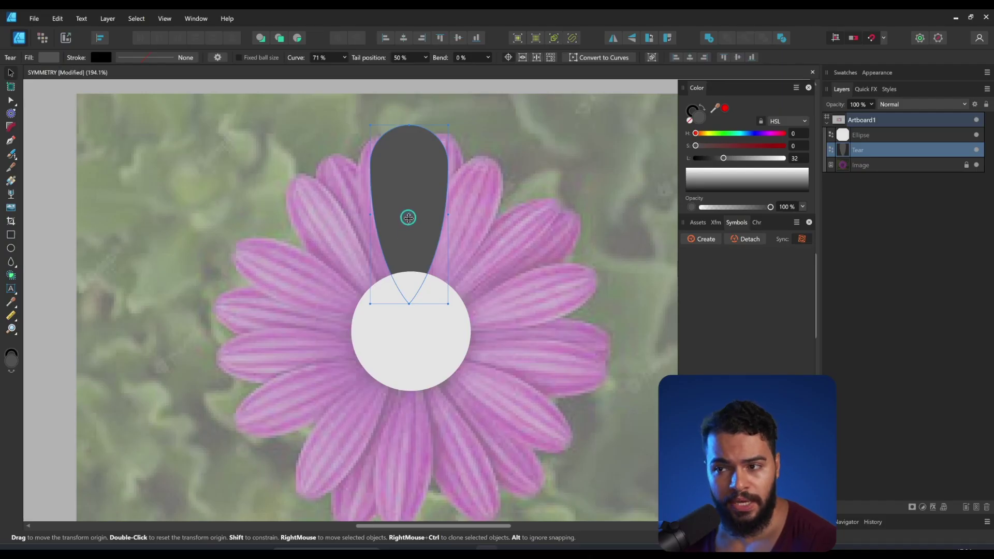
# Step: Align the petal horizontally with the circle and move its transform origin to the circle's centre
pyautogui.scroll(3, 409, 222)
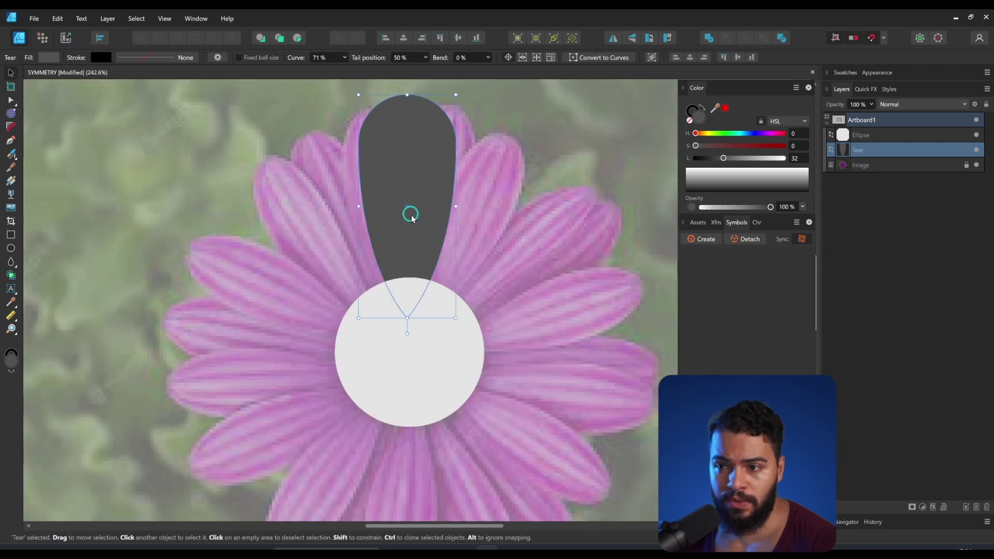
pyautogui.moveTo(408, 206); pyautogui.dragTo(409, 355)
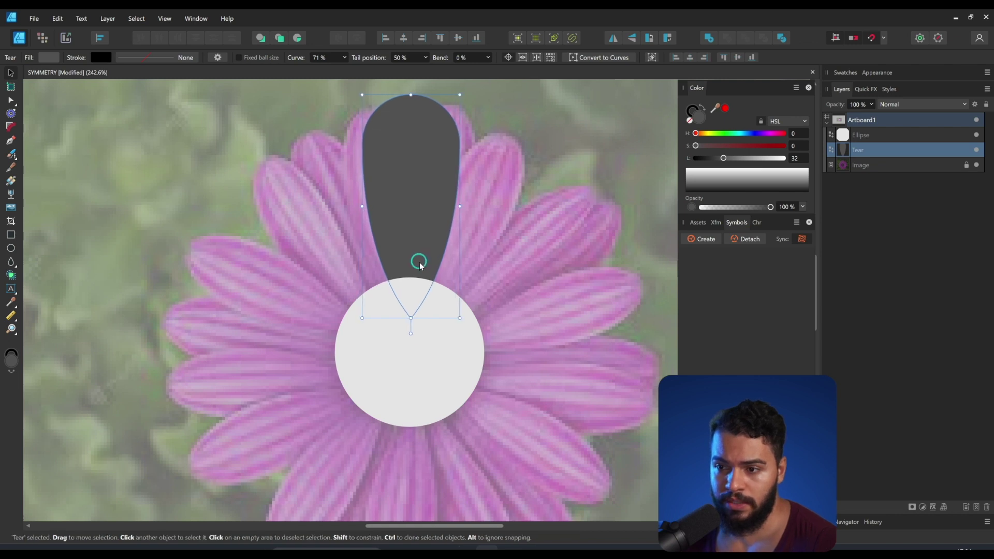
pyautogui.keyDown('shift'); pyautogui.click(396, 370); pyautogui.keyUp('shift')
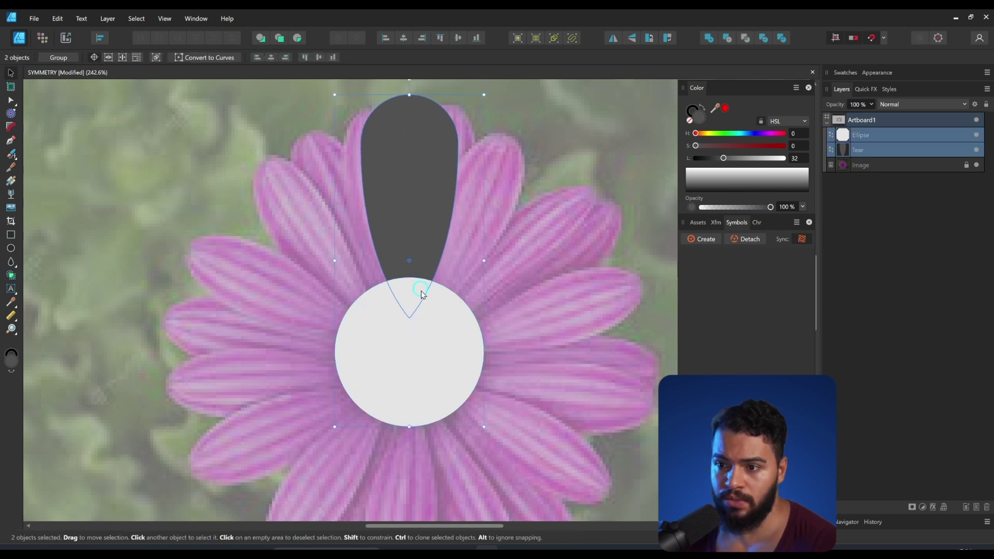
pyautogui.click(412, 261)
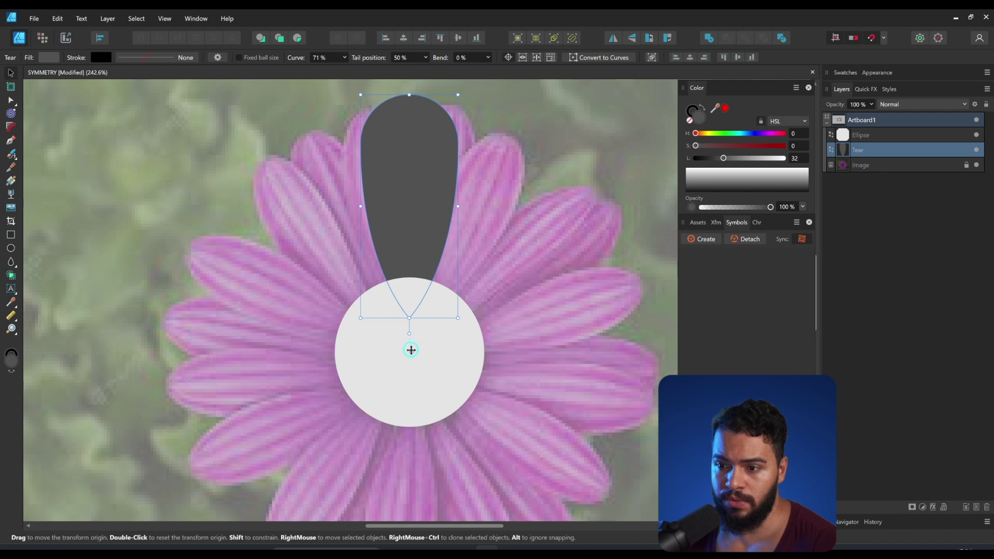
pyautogui.moveTo(447, 145); pyautogui.dragTo(445, 152)
pyautogui.scroll(-1, 438, 144)
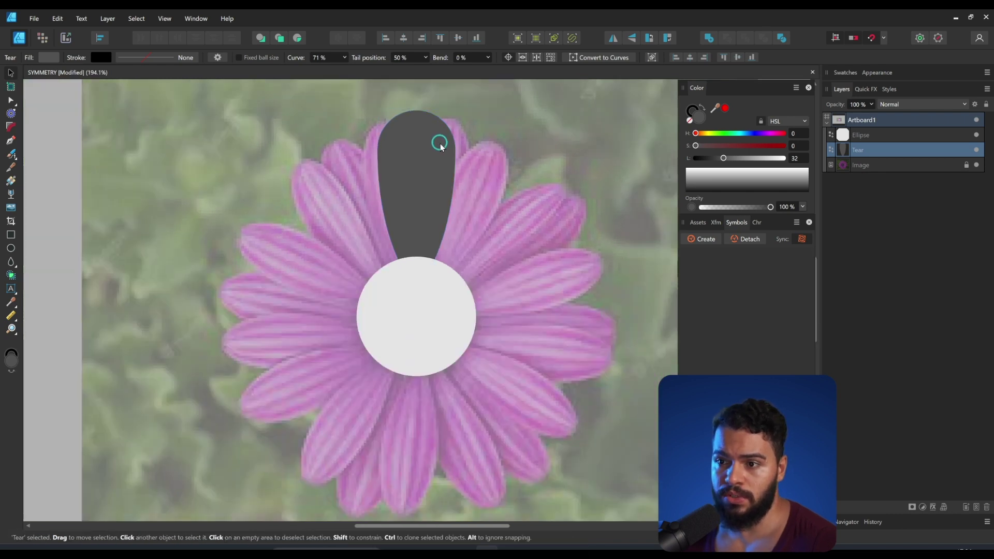
pyautogui.moveTo(405, 315)
pyautogui.mouseDown()
pyautogui.moveTo(421, 305)
pyautogui.moveTo(406, 162)
pyautogui.moveTo(428, 155)
pyautogui.moveTo(390, 133)
pyautogui.moveTo(317, 156)
pyautogui.moveTo(486, 278)
pyautogui.moveTo(334, 120)
pyautogui.moveTo(421, 130)
pyautogui.moveTo(439, 110)
pyautogui.moveTo(311, 118)
pyautogui.moveTo(403, 141)
pyautogui.moveTo(388, 139)
pyautogui.mouseUp()
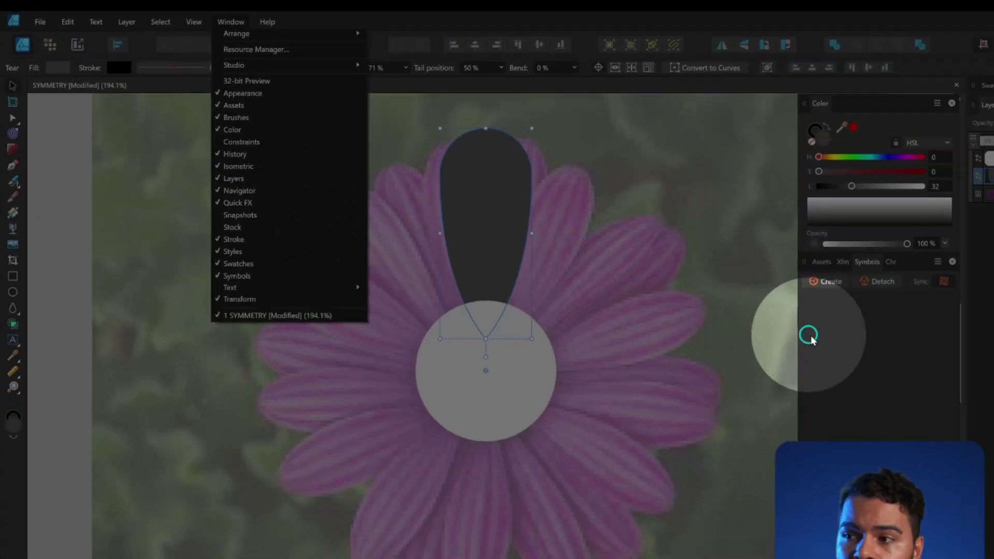
# Step: Create a symbol from the petal and duplicate it in place
pyautogui.click(812, 337)
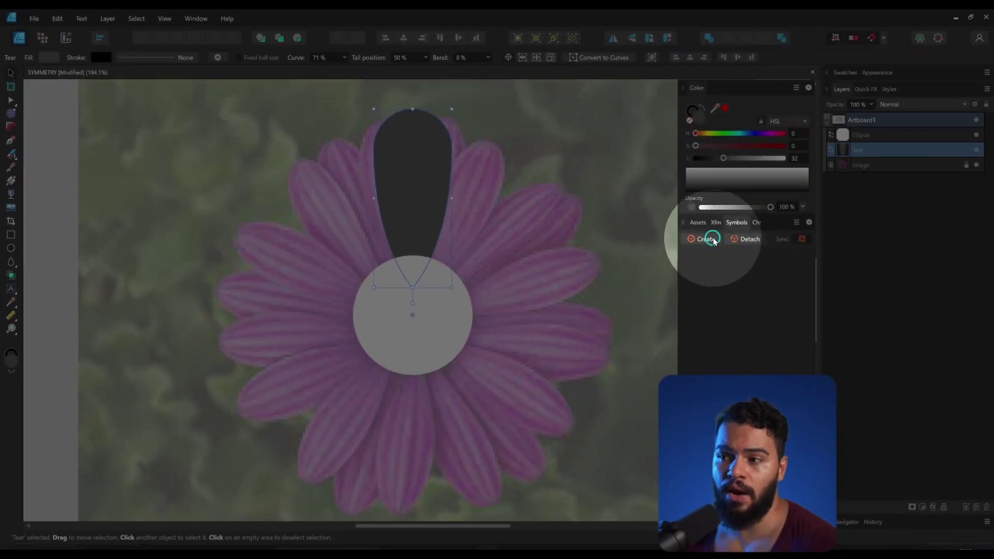
pyautogui.click(709, 241)
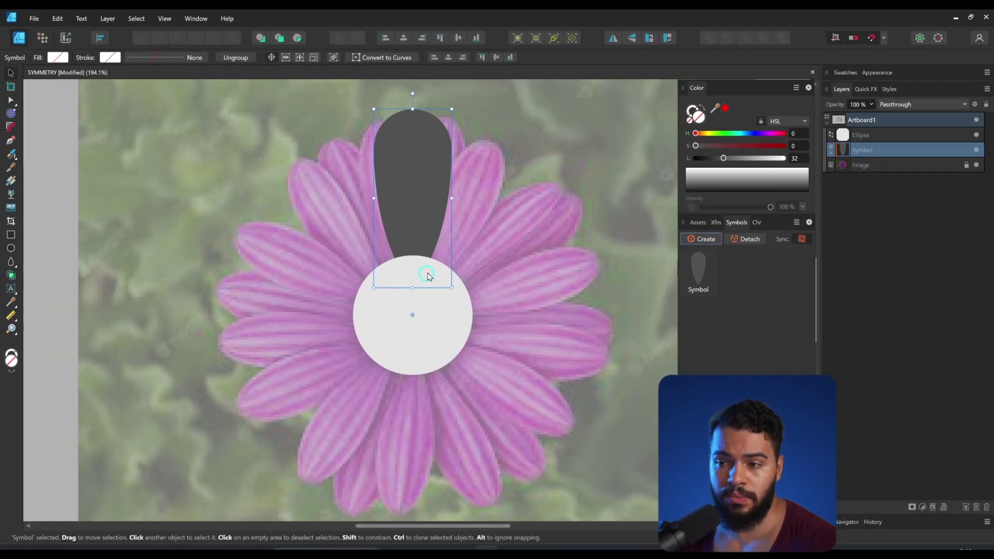
pyautogui.click(58, 18)
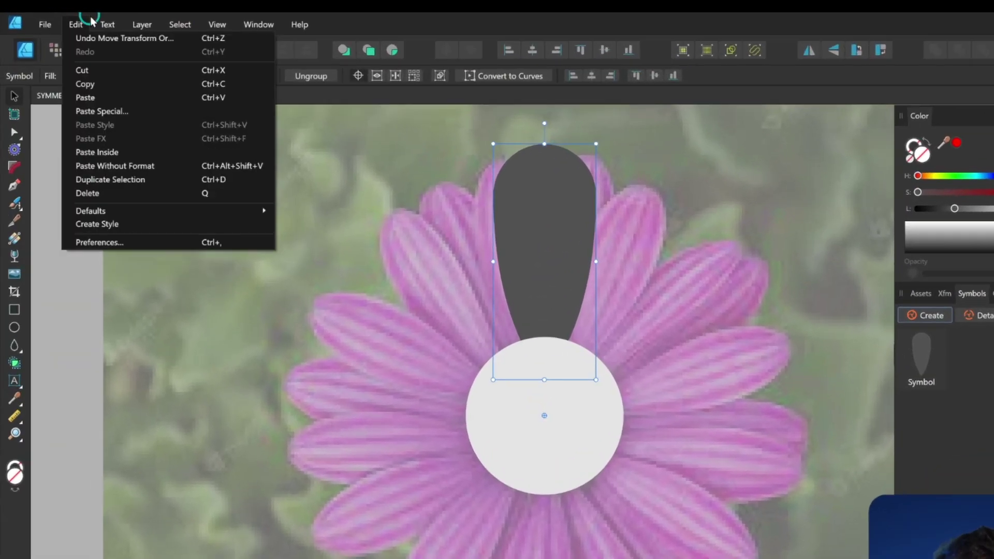
pyautogui.click(92, 134)
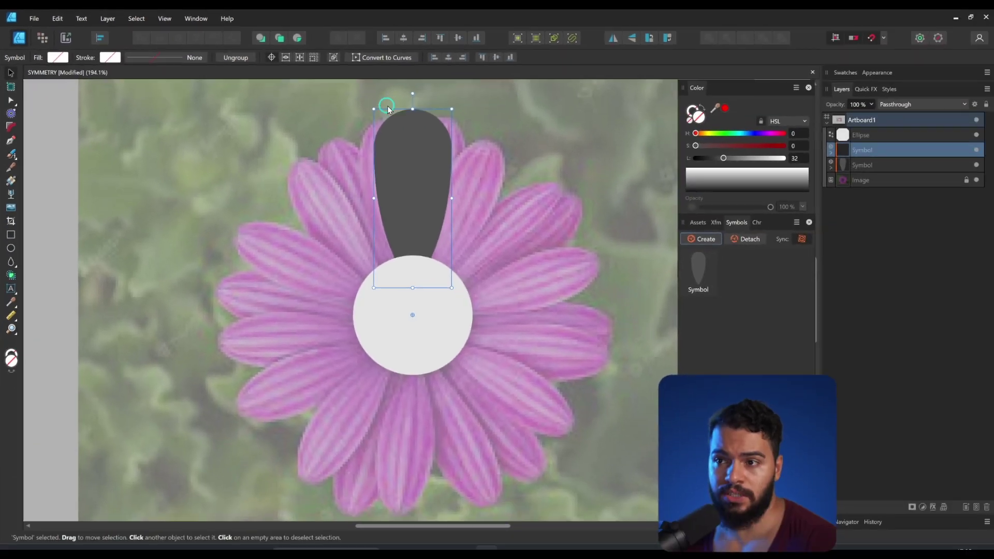
# Step: Rotate the duplicated petal clockwise around the circle's centre and repeat the duplication until petals surround the circle
pyautogui.moveTo(423, 99); pyautogui.dragTo(465, 116)
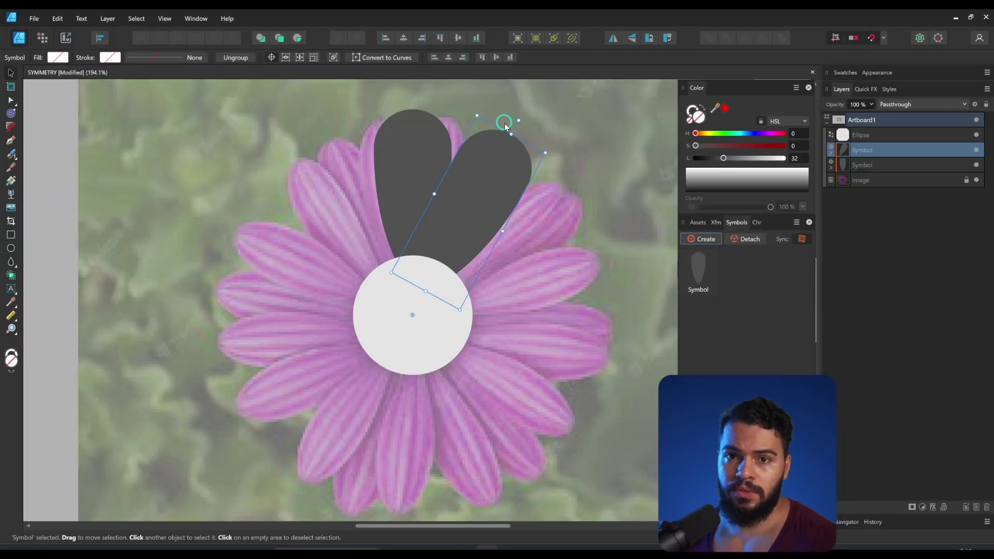
pyautogui.hotkey('ctrl', 'j')
pyautogui.hotkey('ctrl', 'j')
pyautogui.hotkey('ctrl', 'j')
pyautogui.hotkey('ctrl', 'j')
pyautogui.hotkey('ctrl', 'j')
pyautogui.hotkey('ctrl', 'j')
pyautogui.hotkey('ctrl', 'j')
pyautogui.hotkey('ctrl', 'j')
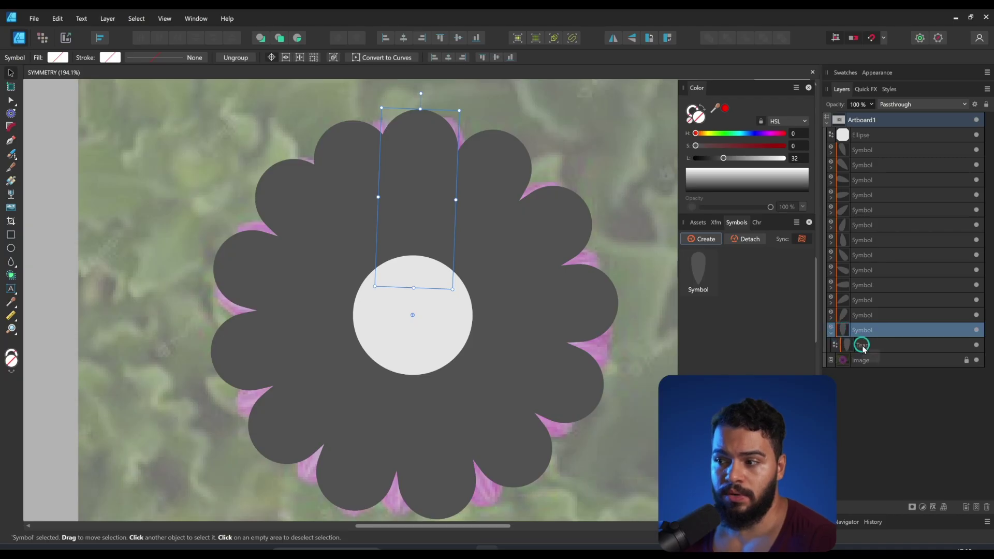
# Step: Apply a diagonal linear gradient fill to the teardrop inside the bottom symbol, fading from lightness 32 to 15
pyautogui.click(862, 345)
pyautogui.click(10, 167)
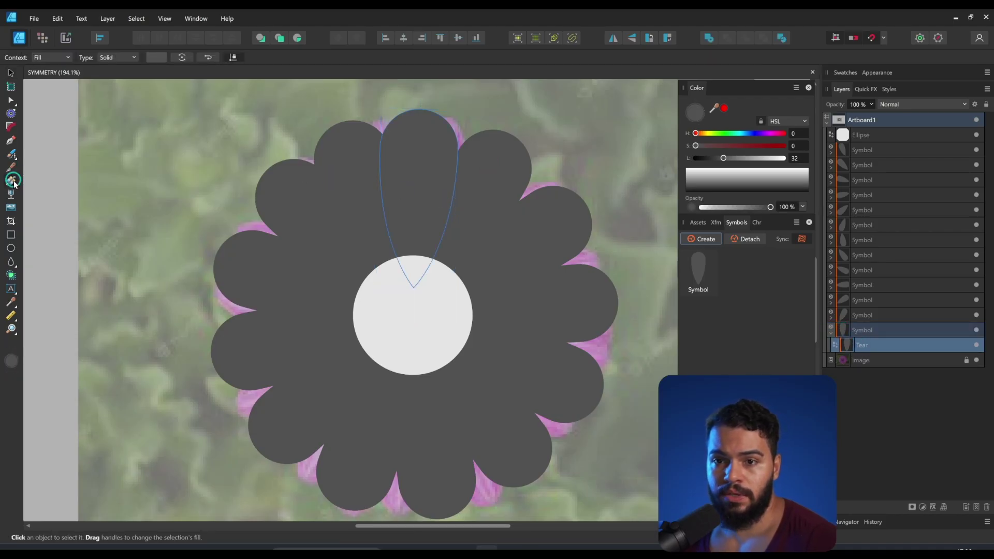
pyautogui.moveTo(417, 151); pyautogui.dragTo(471, 226)
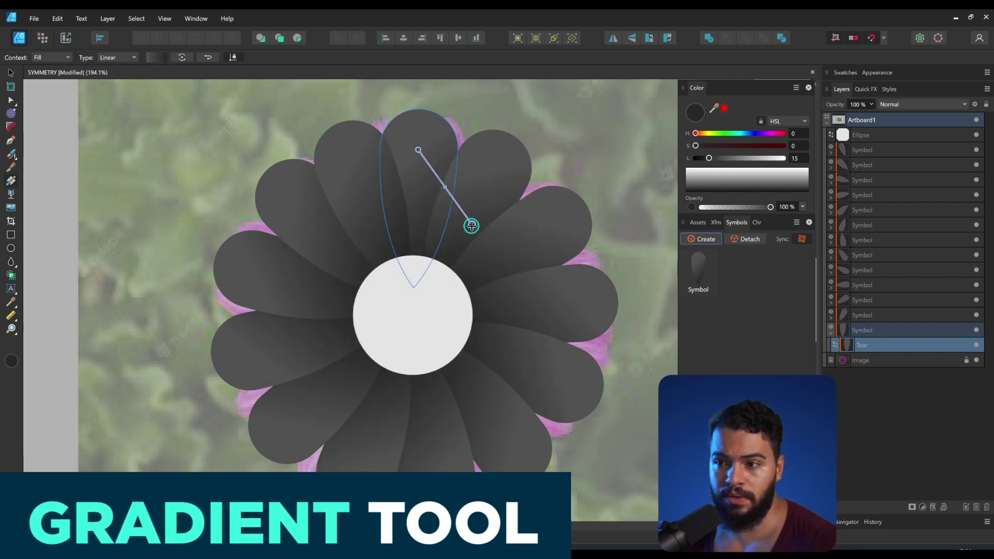
pyautogui.click(874, 301)
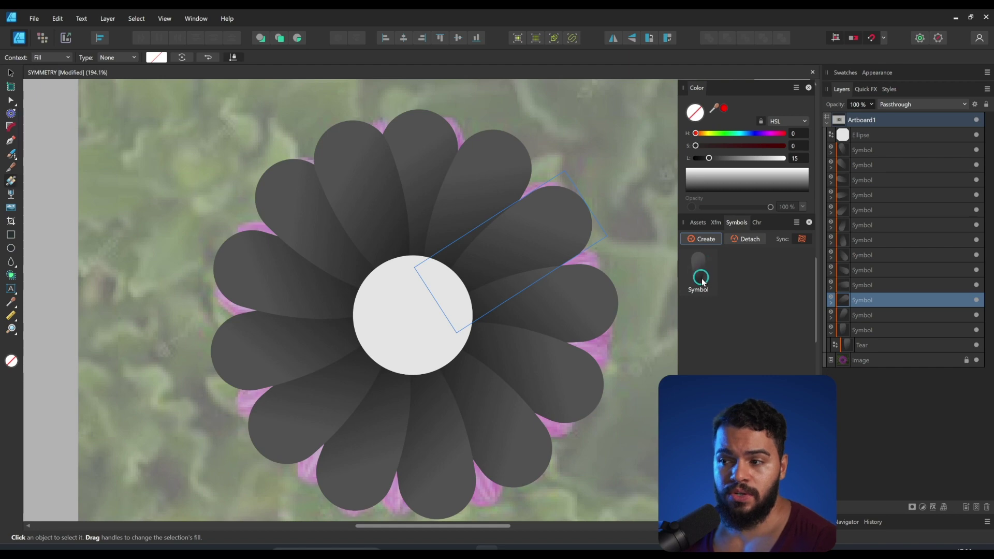
pyautogui.moveTo(708, 275); pyautogui.dragTo(376, 237)
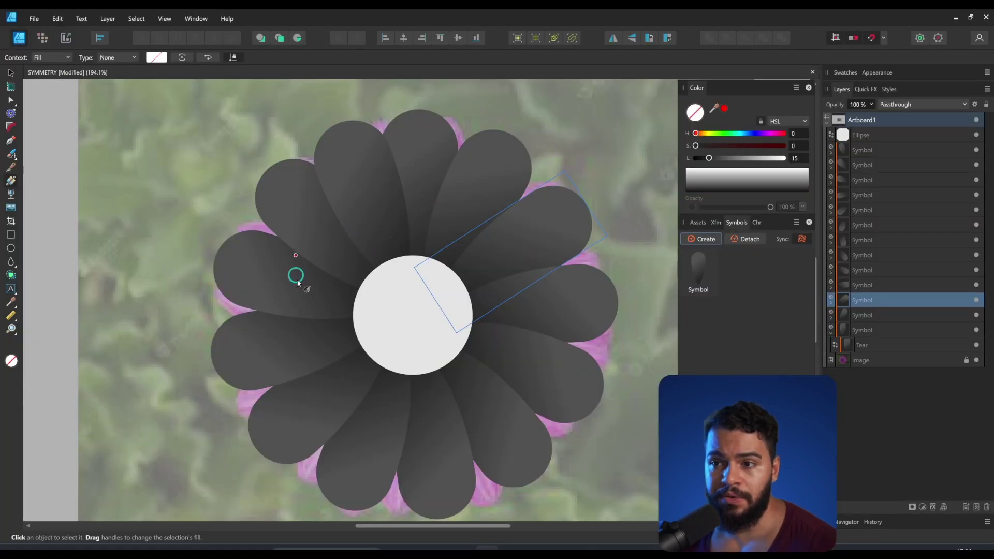
# Step: Convert the top petal's teardrop shape to curves and move its outermost node slightly outward
pyautogui.press('v')
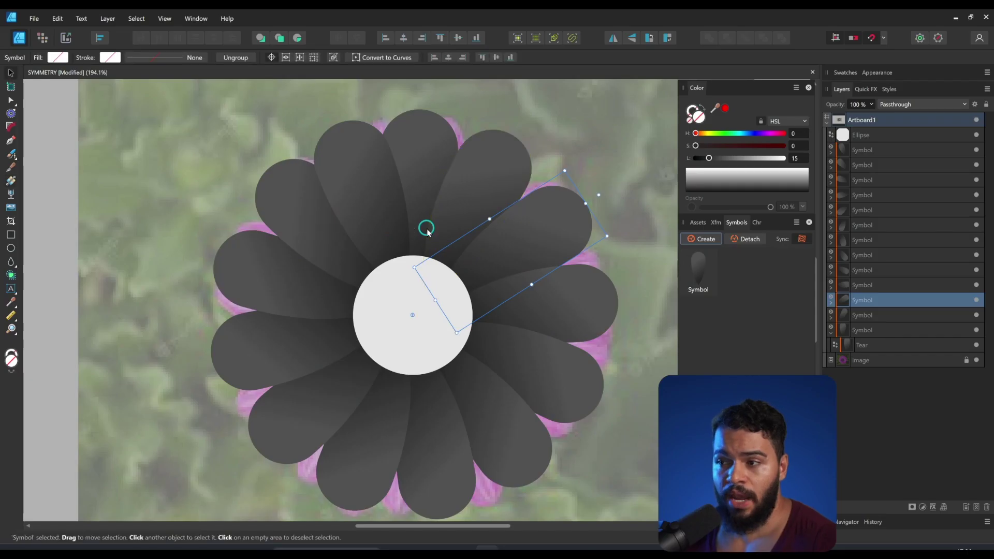
pyautogui.doubleClick(400, 193)
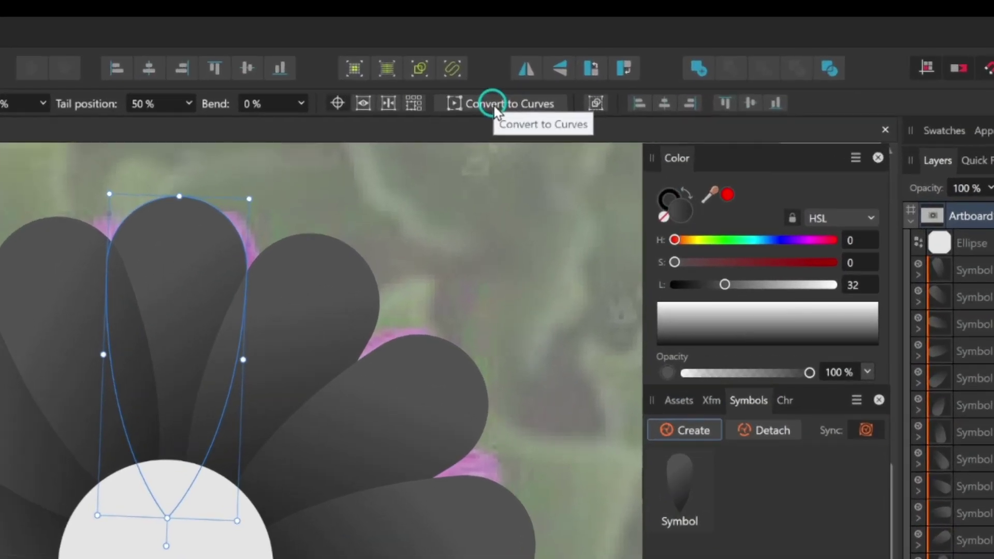
pyautogui.click(493, 106)
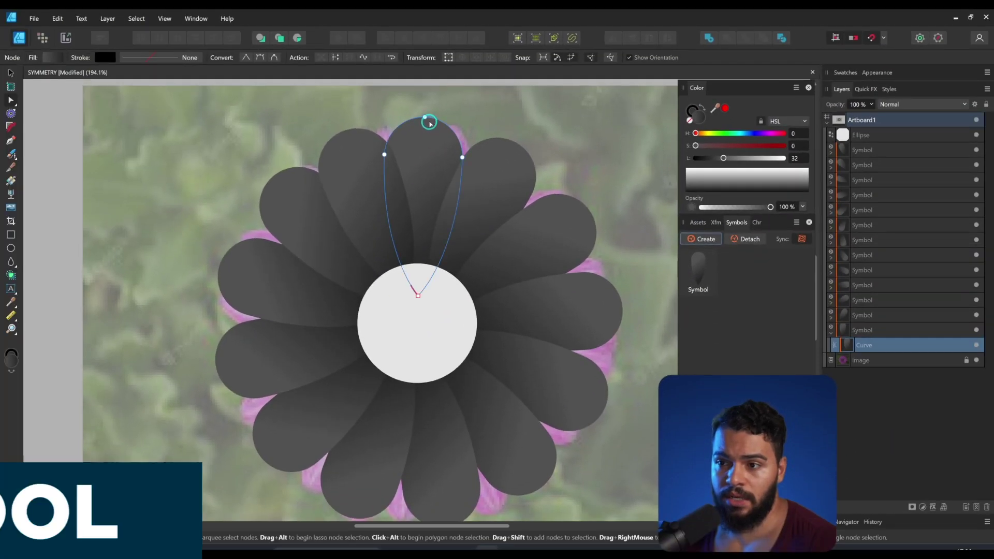
pyautogui.moveTo(425, 118)
pyautogui.mouseDown()
pyautogui.moveTo(431, 103)
pyautogui.moveTo(315, 110)
pyautogui.moveTo(417, 98)
pyautogui.moveTo(428, 148)
pyautogui.moveTo(424, 254)
pyautogui.moveTo(433, 120)
pyautogui.mouseUp()
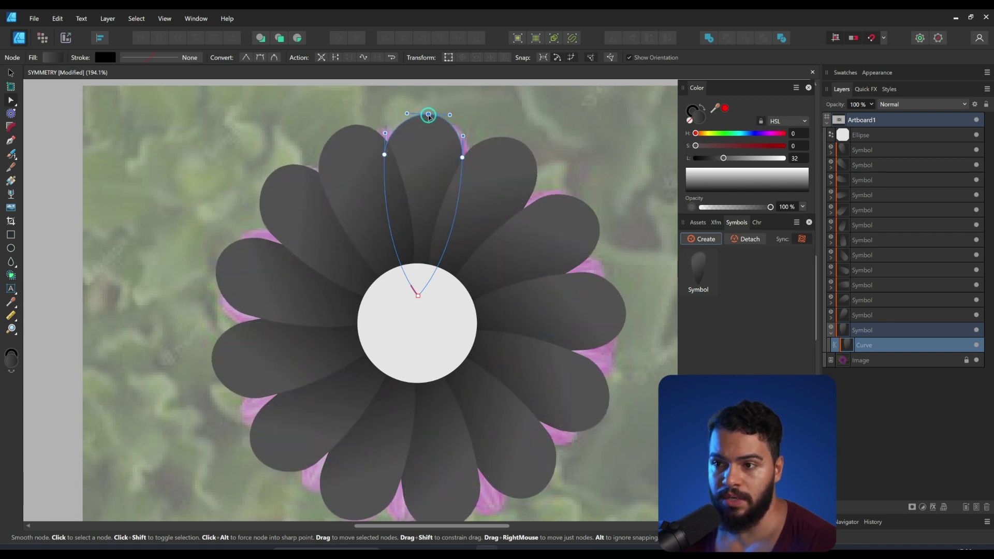
pyautogui.press('b')
pyautogui.press('v')
# Step: Redirect the gradient of the topmost layer's petal so it runs lengthwise from the outer end to the centre circle
pyautogui.click(863, 151)
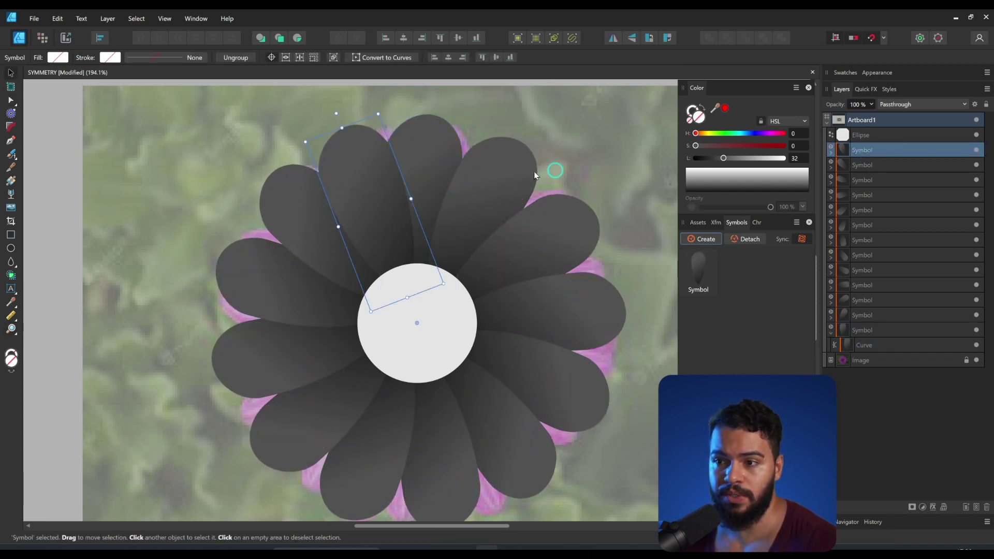
pyautogui.press('z')
pyautogui.moveTo(384, 178); pyautogui.dragTo(342, 135)
pyautogui.moveTo(543, 196); pyautogui.dragTo(541, 182)
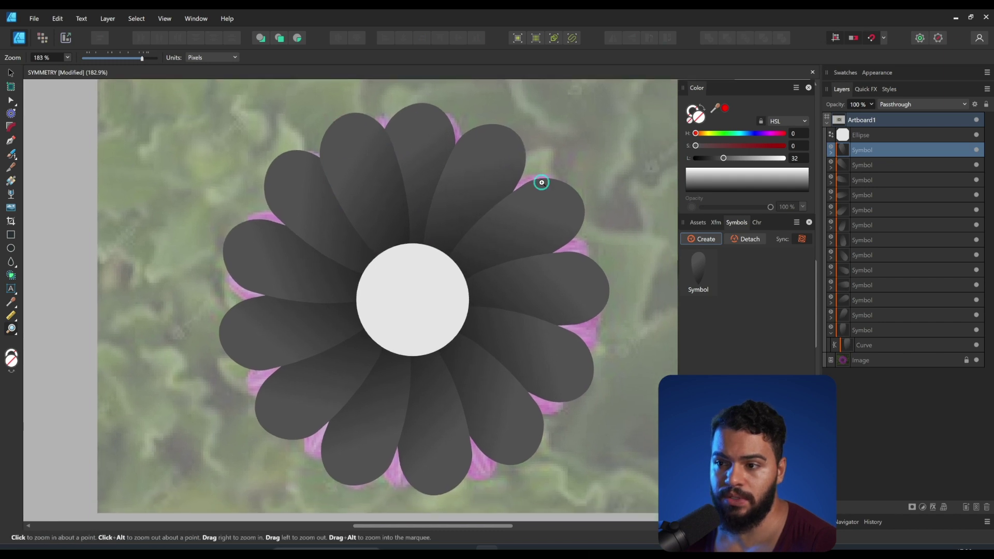
pyautogui.press('g')
pyautogui.click(392, 235)
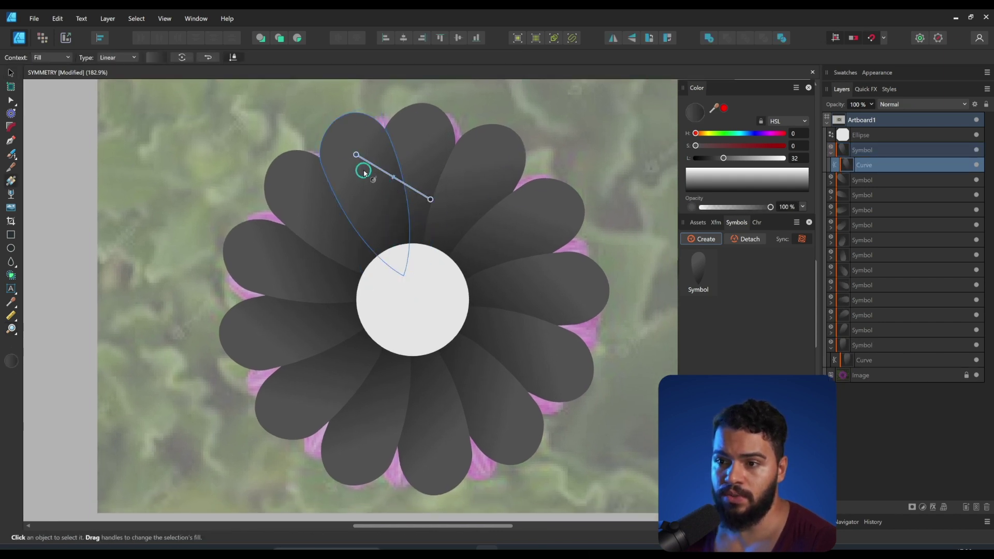
pyautogui.moveTo(358, 142); pyautogui.dragTo(405, 250)
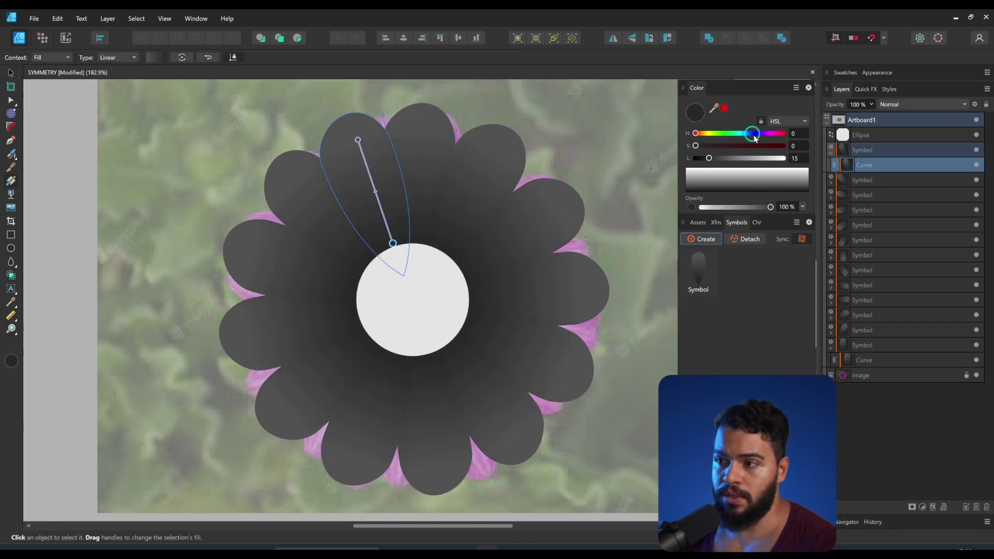
# Step: Colour the petal gradient's inner stop purple at HSL 299, 52, 33 and its outer stop violet at HSL 290, 85, 68
pyautogui.click(736, 158)
pyautogui.click(740, 146)
pyautogui.click(724, 158)
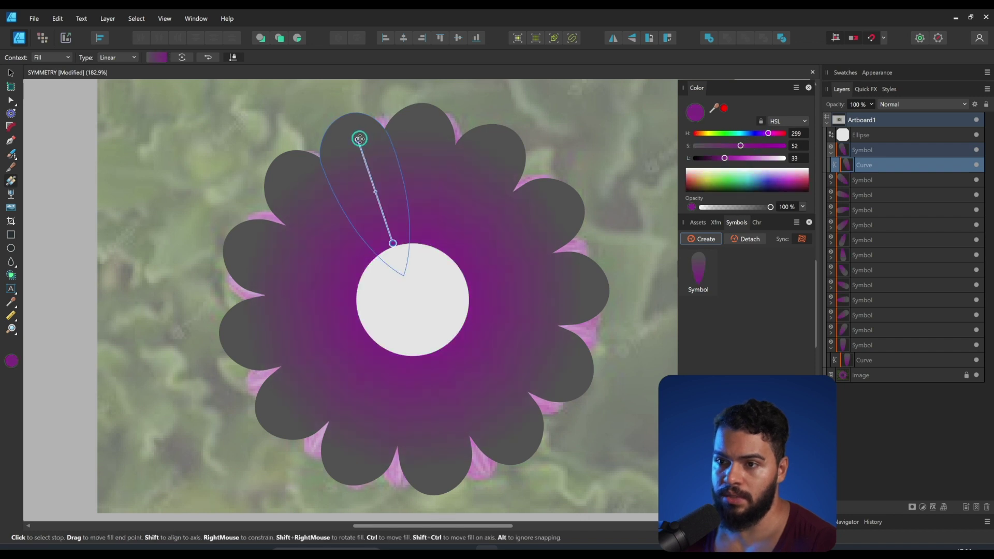
pyautogui.click(359, 139)
pyautogui.click(752, 146)
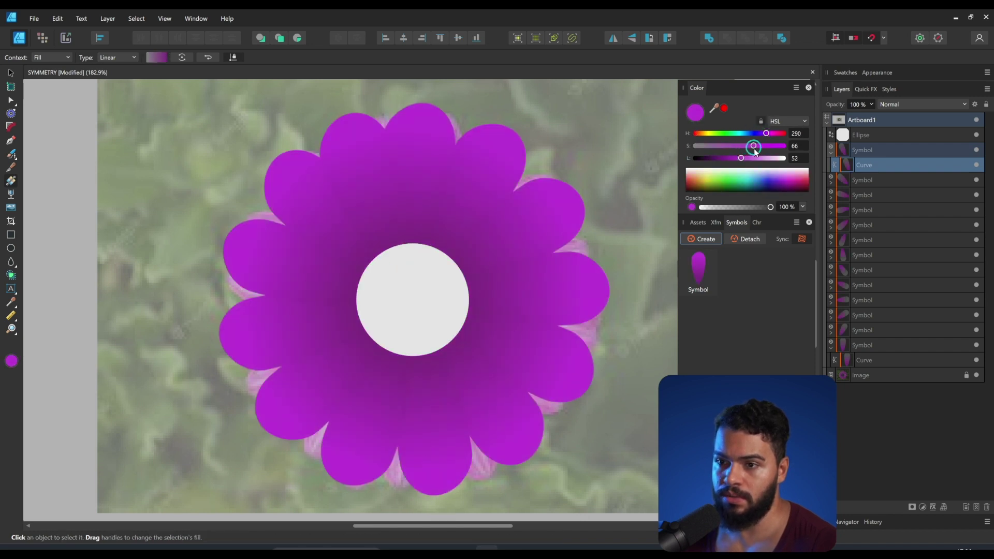
pyautogui.moveTo(750, 162); pyautogui.dragTo(757, 164)
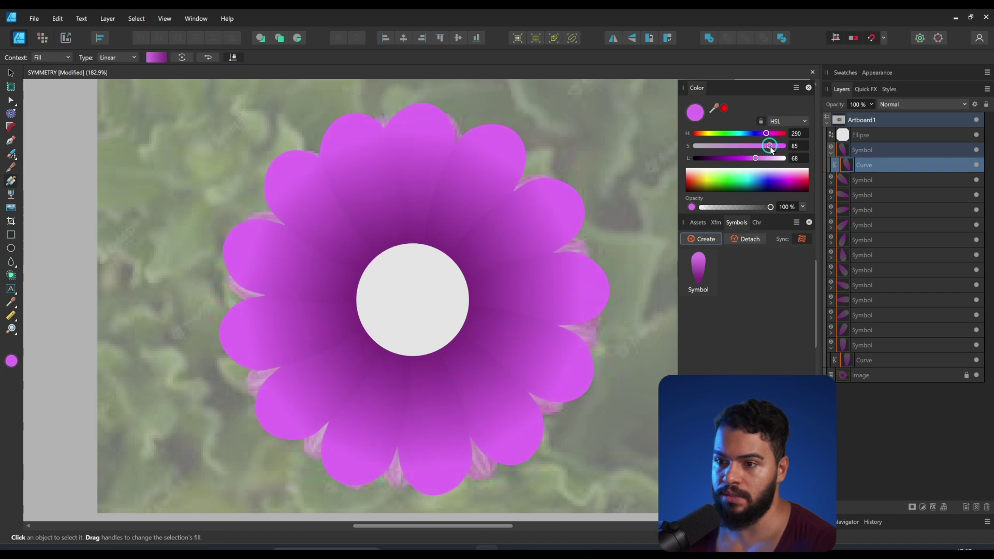
# Step: Adjust the petal gradient's direction and midpoint toward the tip, and recolour its outer stop pink at HSL 310, 81, 68
pyautogui.click(416, 208)
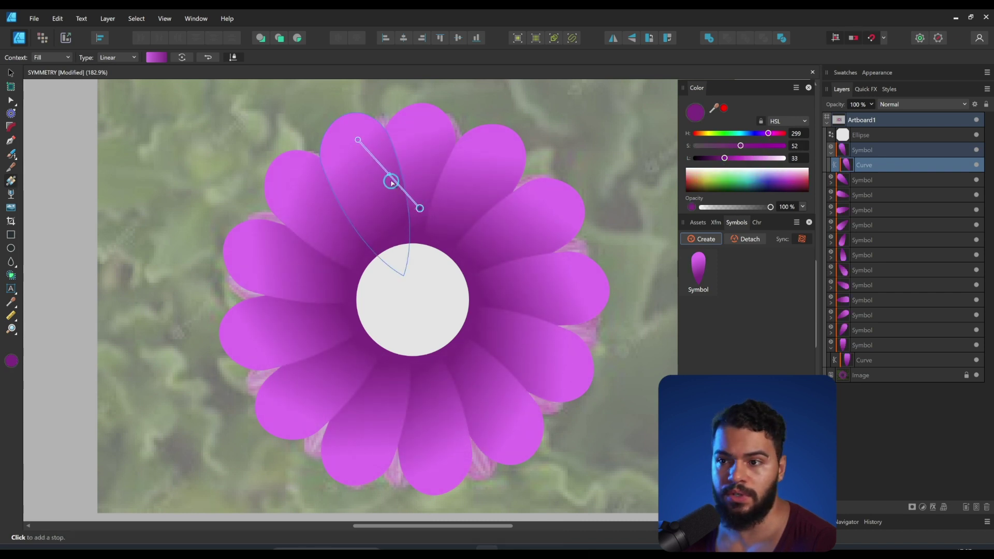
pyautogui.moveTo(391, 181); pyautogui.dragTo(362, 146)
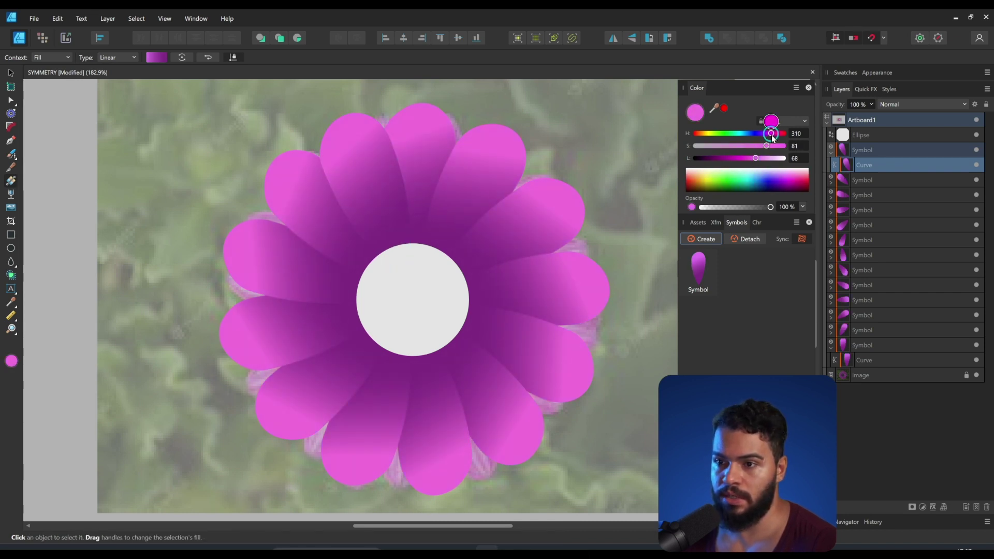
pyautogui.moveTo(420, 189); pyautogui.dragTo(395, 262)
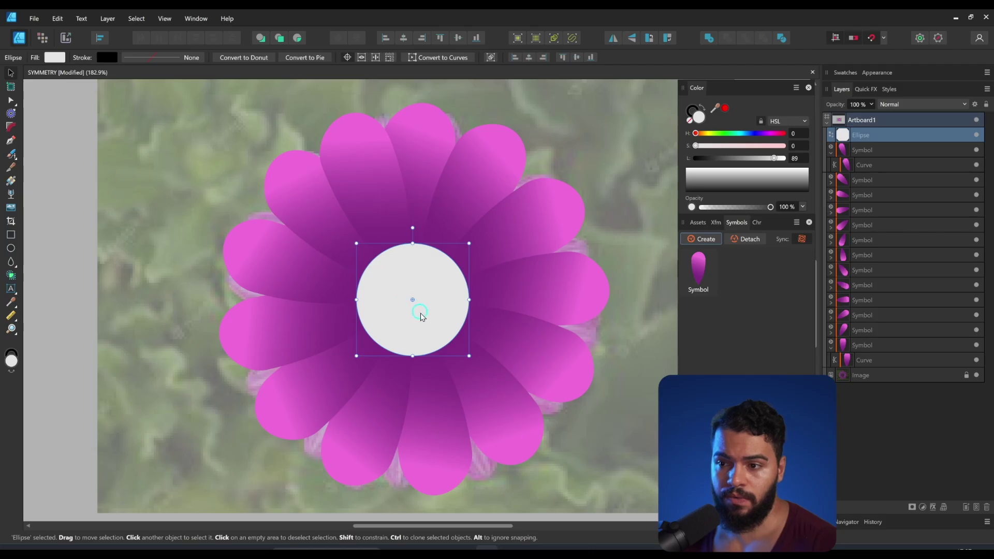
# Step: Apply an elliptical gradient fill to the flower's centre circle
pyautogui.press('z')
pyautogui.moveTo(416, 306); pyautogui.dragTo(427, 313)
pyautogui.press('g')
pyautogui.click(118, 57)
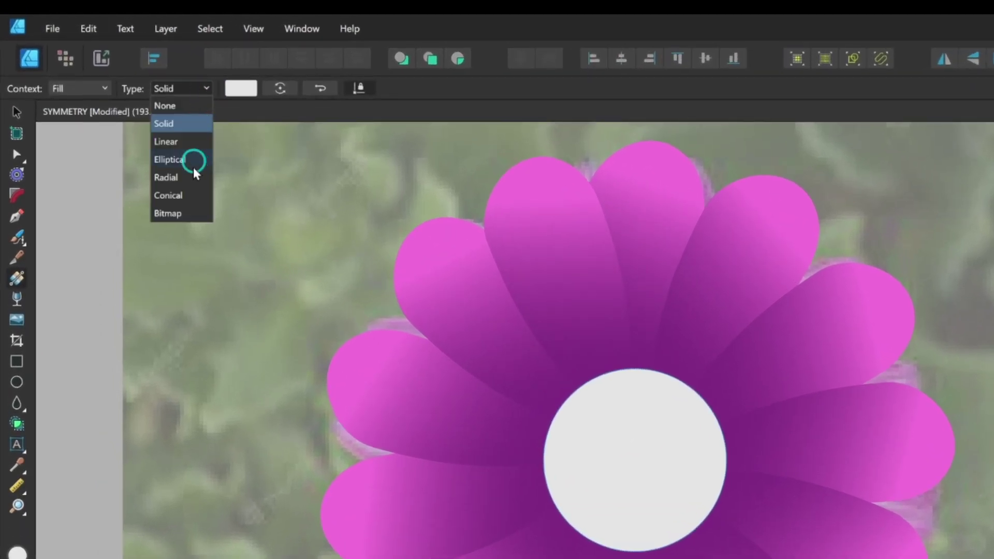
pyautogui.click(123, 103)
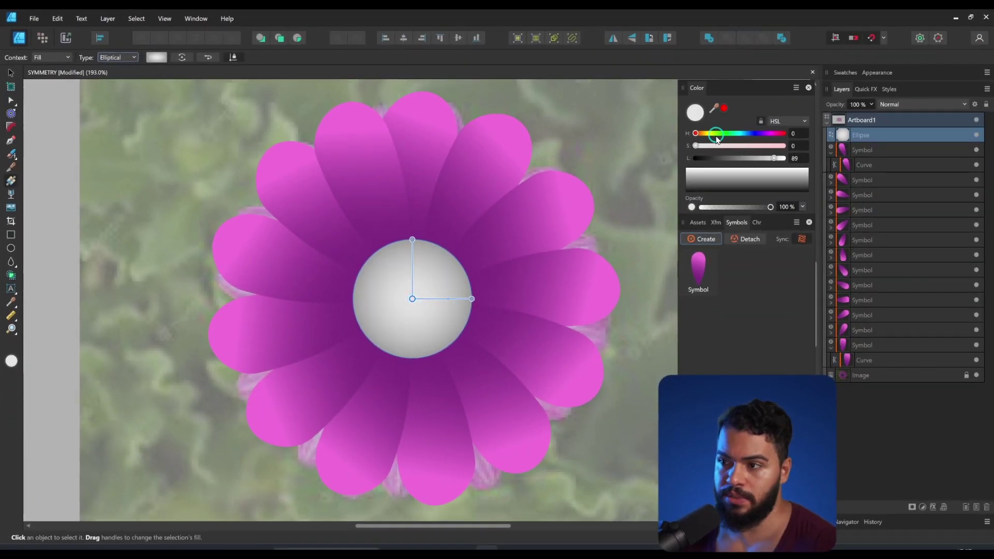
# Step: Colour the circle's gradient pale yellow (HSL 52, 100, 89) inside and orange (HSL 34, 100, 55) at the edge, moving its midpoint slightly outward
pyautogui.click(781, 147)
pyautogui.click(470, 297)
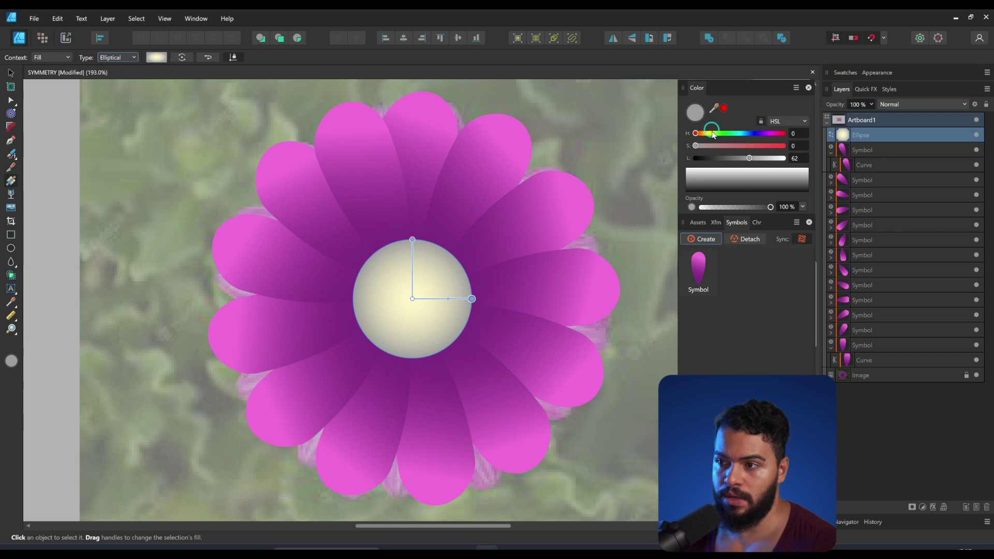
pyautogui.click(743, 159)
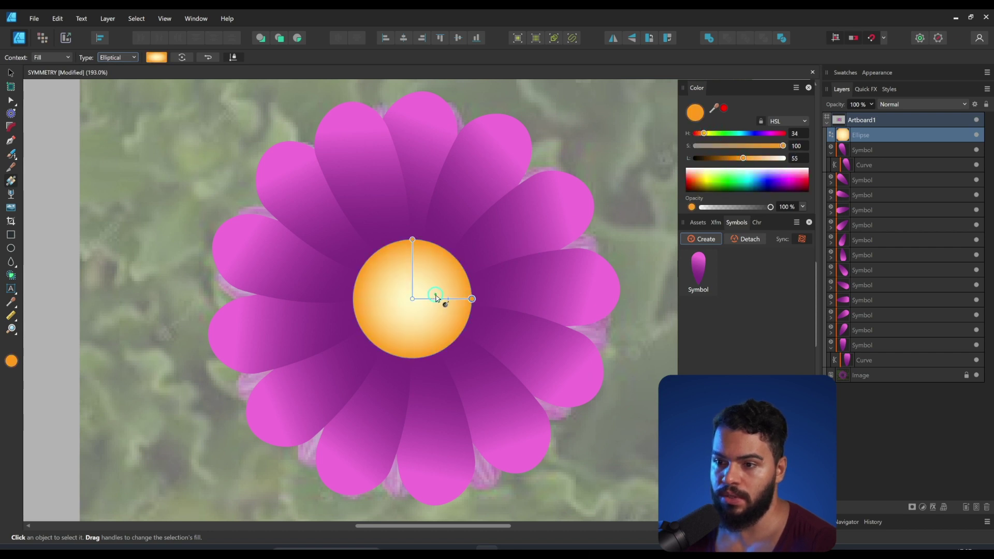
pyautogui.moveTo(445, 298); pyautogui.dragTo(452, 299)
# Step: Pick a streaky size-64 Vector Brush from the MARVELOUS.VBrushes set
pyautogui.press('z')
pyautogui.moveTo(449, 250); pyautogui.dragTo(475, 247)
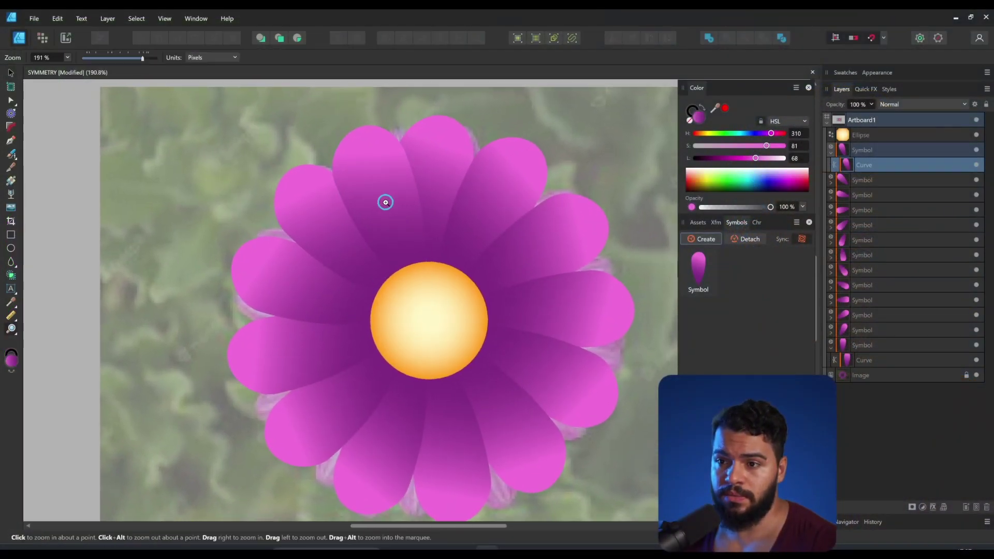
pyautogui.press('b')
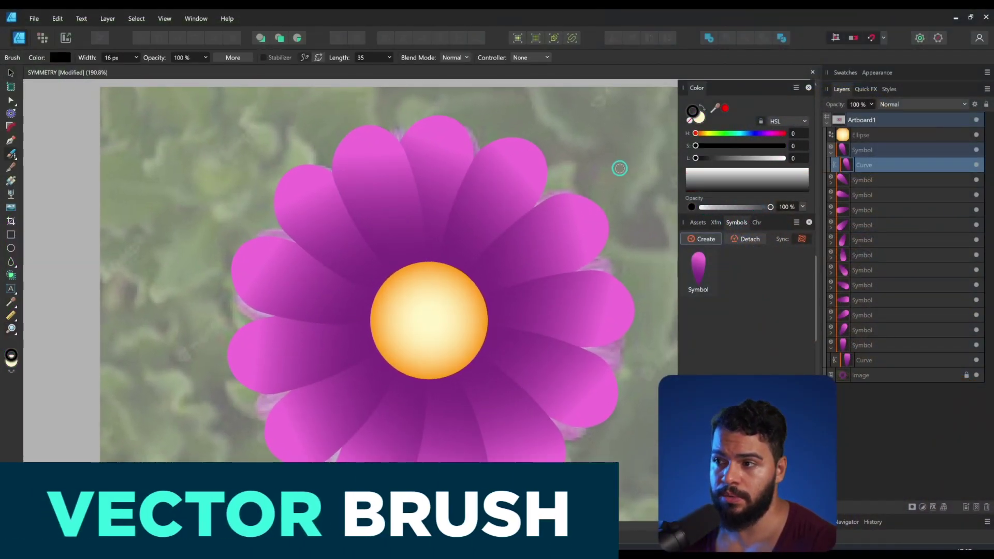
pyautogui.click(738, 224)
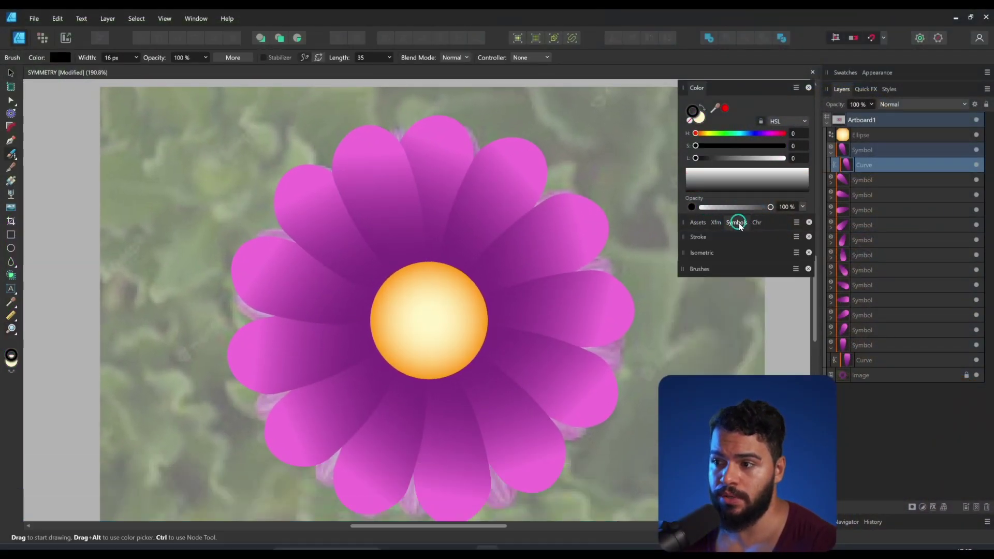
pyautogui.click(704, 268)
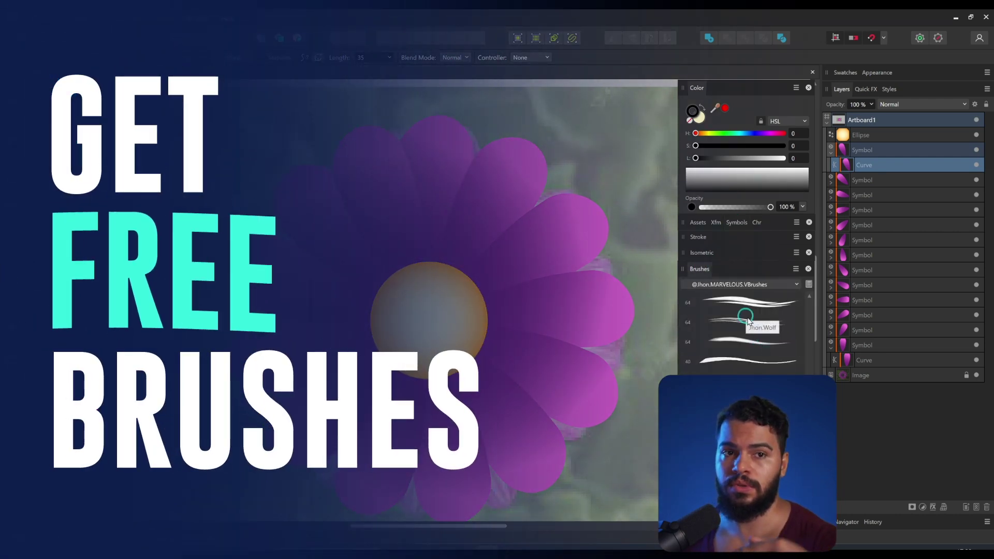
pyautogui.scroll(1, 757, 351)
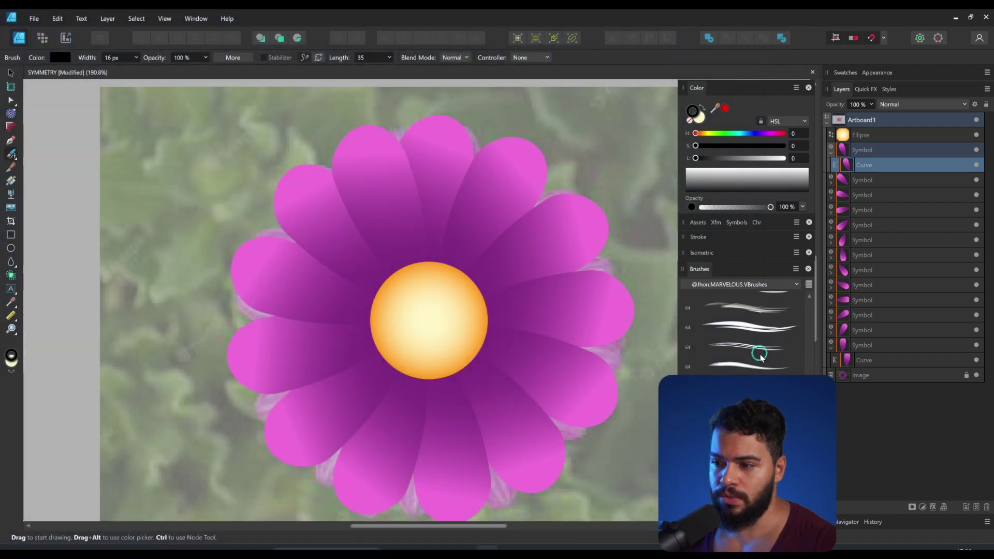
pyautogui.click(759, 358)
# Step: Paint a brush stroke inside the selected petal from the centre circle to the tip and colour it light grey at lightness 83
pyautogui.press('v')
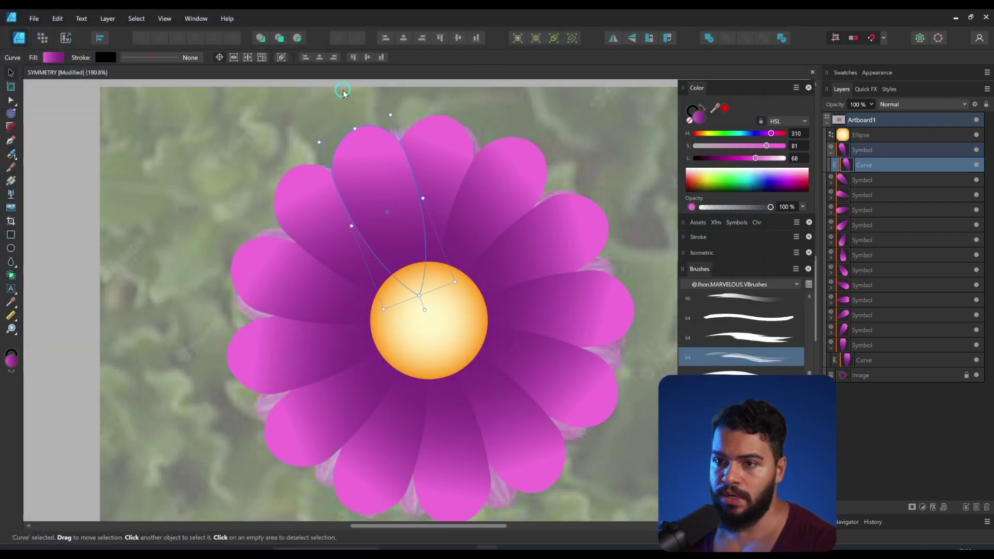
pyautogui.press('b')
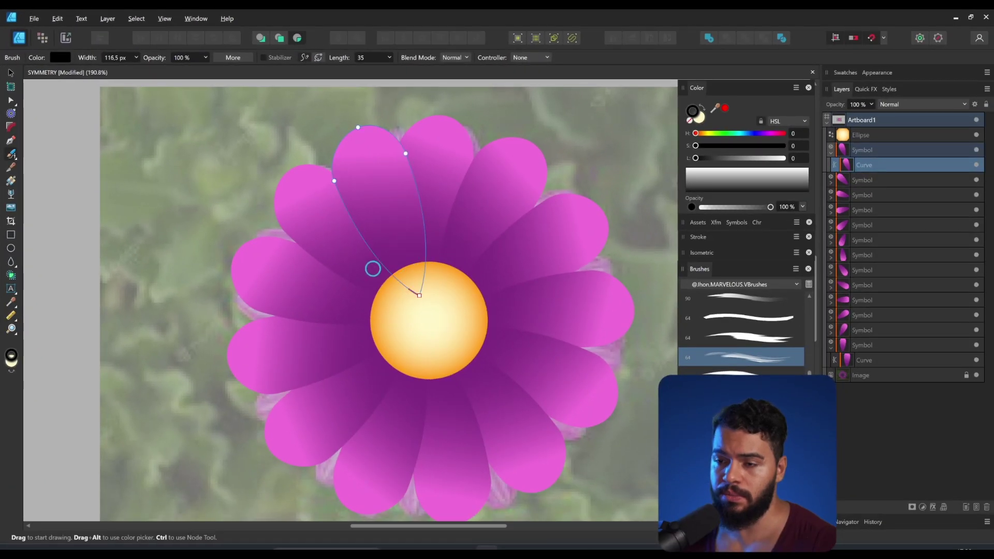
pyautogui.moveTo(406, 266); pyautogui.dragTo(352, 124)
pyautogui.press('v')
pyautogui.moveTo(732, 157); pyautogui.dragTo(772, 161)
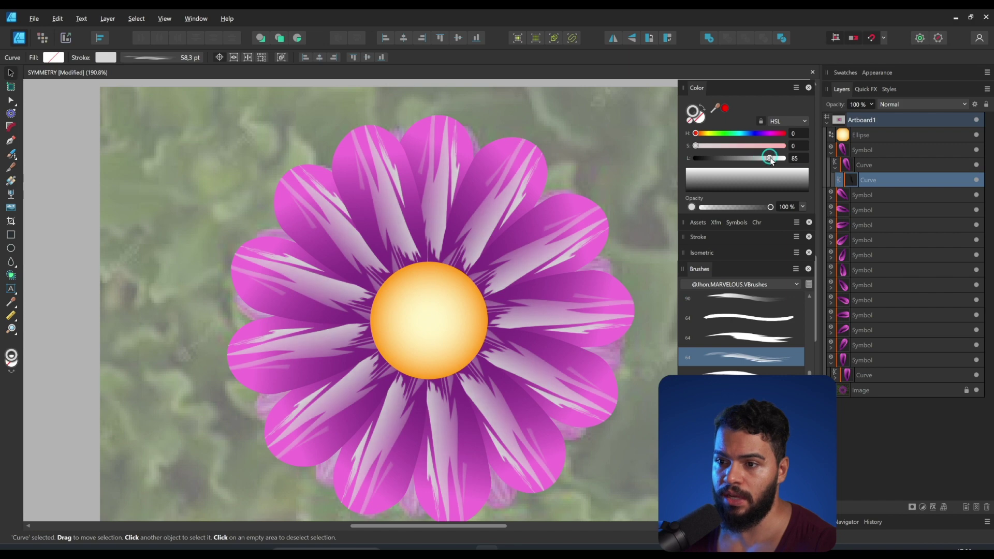
# Step: Try several vector brushes on the petal stroke and settle on the soft spotted one at 65 pt
pyautogui.click(740, 352)
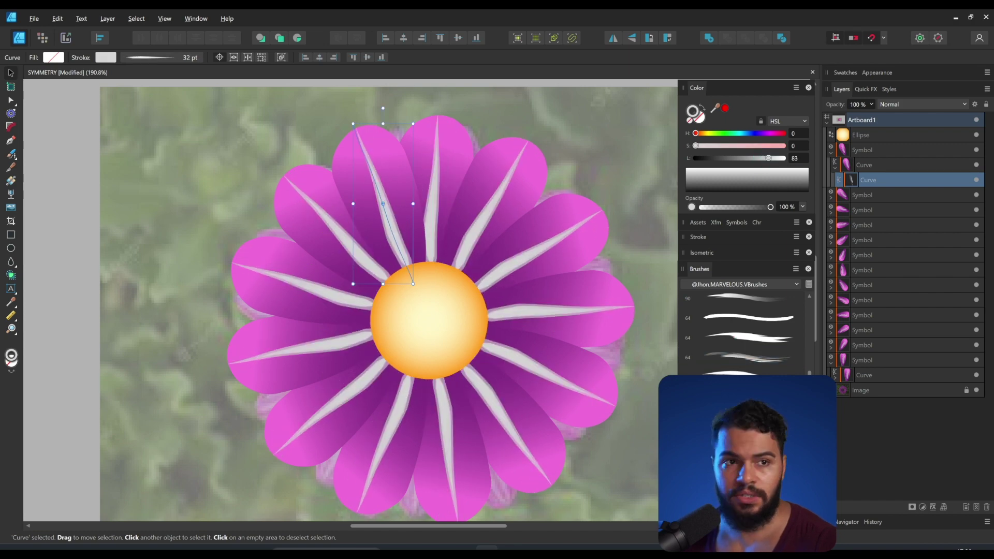
pyautogui.scroll(-1, 745, 331)
pyautogui.click(745, 308)
pyautogui.click(745, 328)
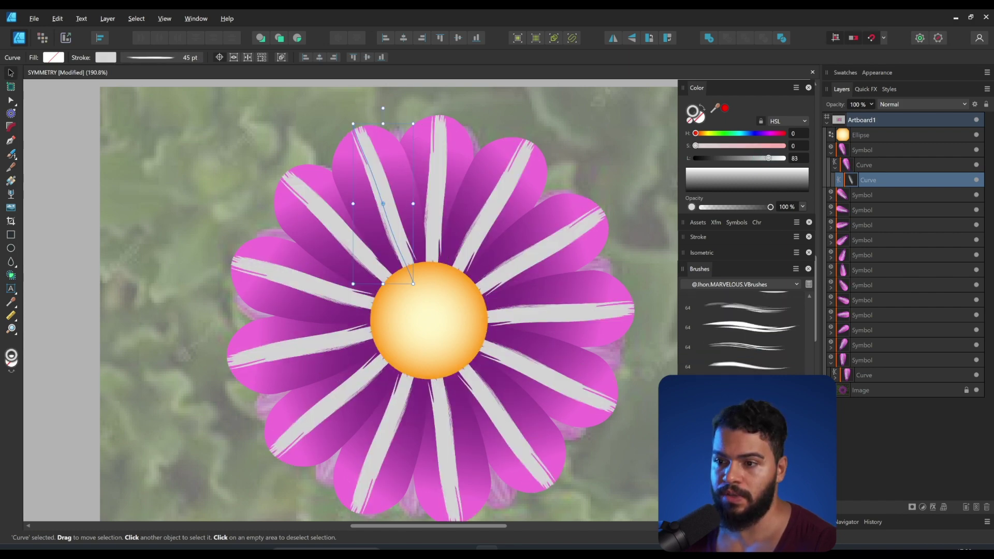
pyautogui.click(745, 386)
pyautogui.scroll(-1, 745, 383)
pyautogui.click(746, 384)
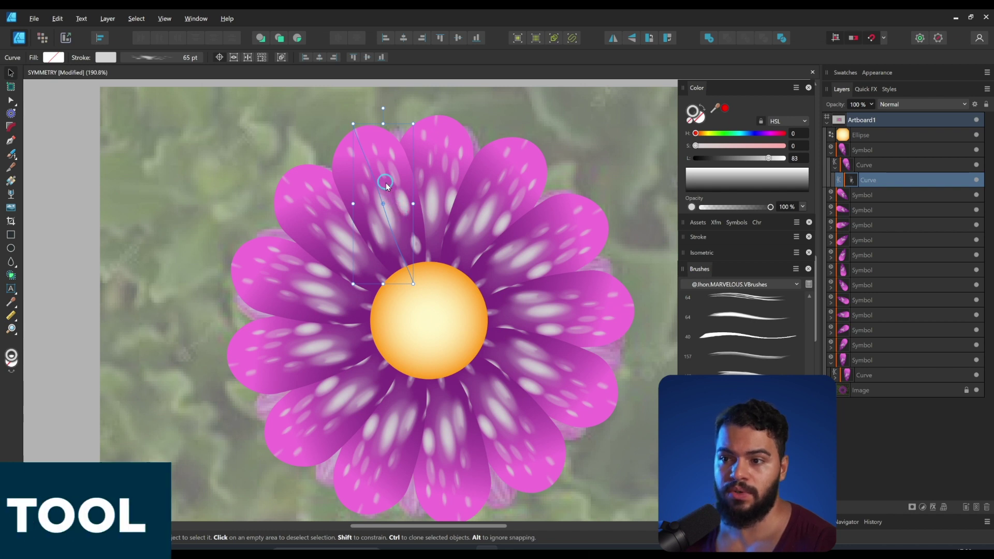
# Step: Add a linear transparency along the spotted stroke, fading it out toward the petal tip, and lower a stop's opacity
pyautogui.press('y')
pyautogui.moveTo(373, 160); pyautogui.dragTo(398, 205)
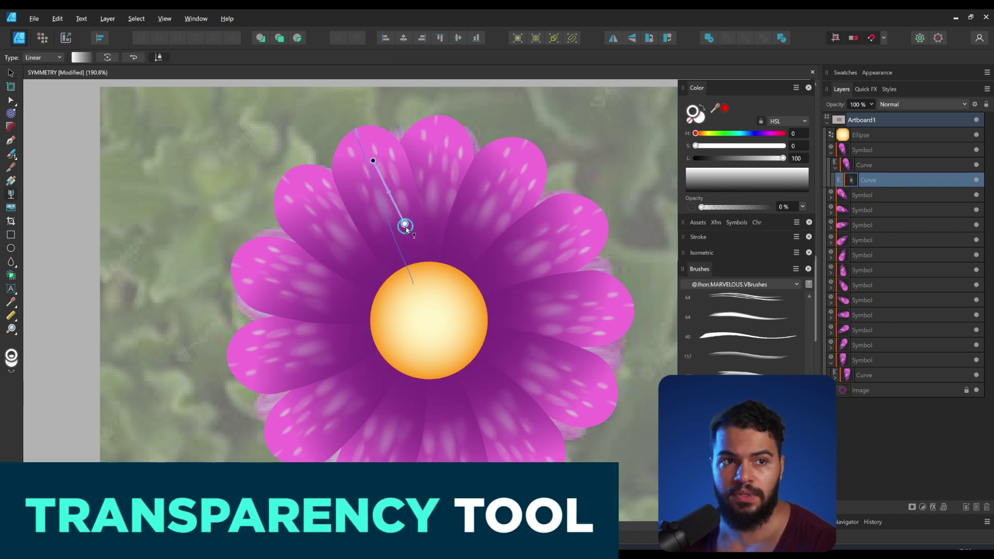
pyautogui.moveTo(413, 251); pyautogui.dragTo(353, 124)
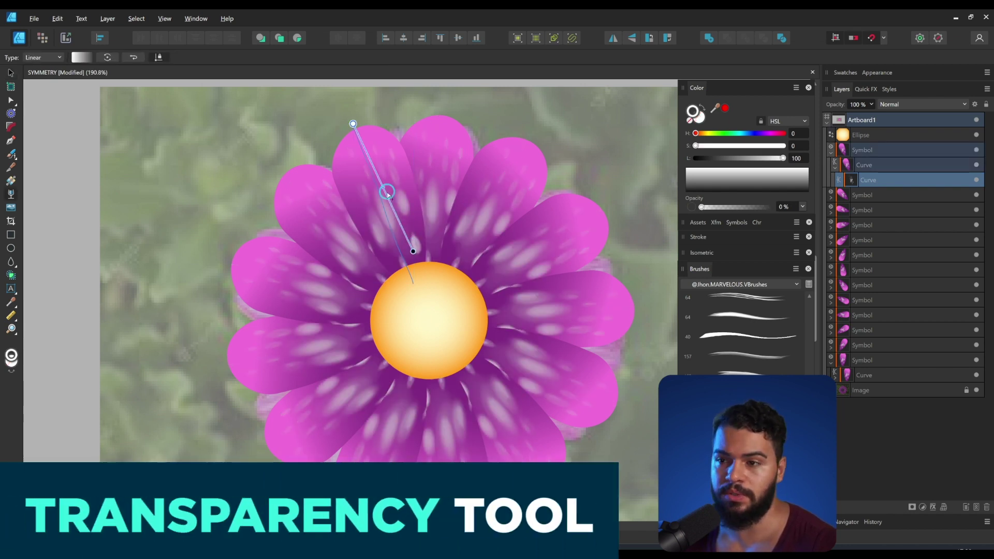
pyautogui.click(730, 207)
# Step: Paint a dark purple shadow (HSL 306, 90, 14) along one petal edge with a soft 100 px brush from the MASTER-VBrushes set
pyautogui.press('z')
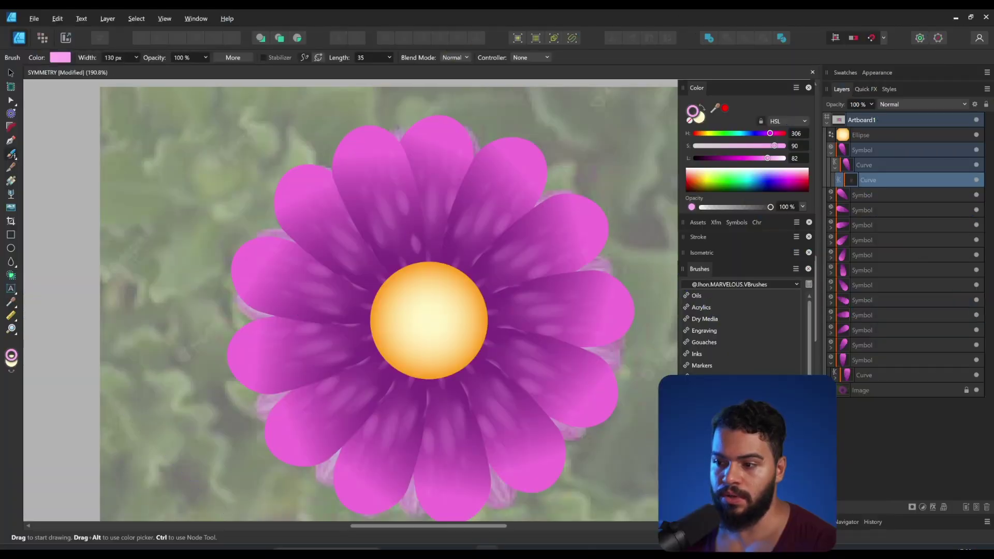
pyautogui.click(740, 401)
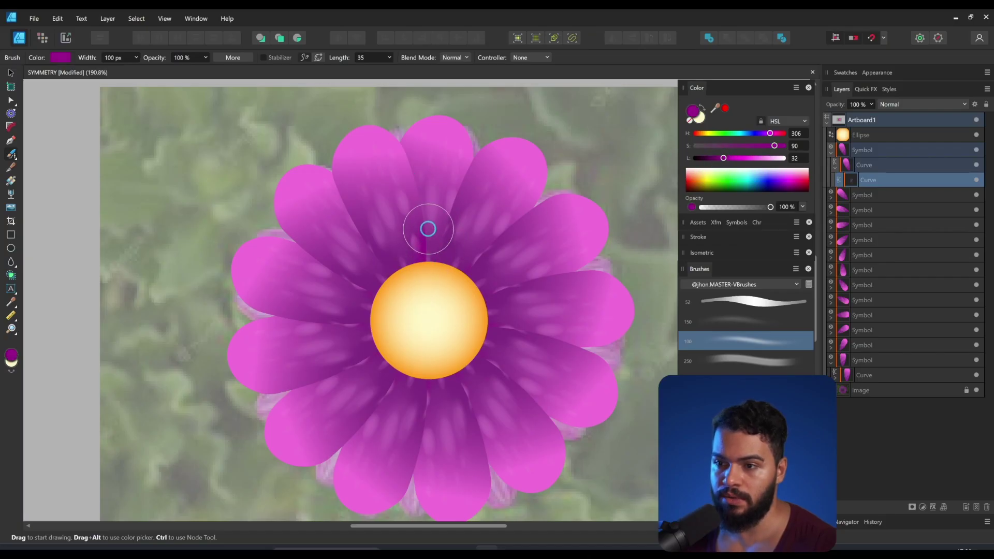
pyautogui.moveTo(428, 229); pyautogui.dragTo(349, 115)
pyautogui.hotkey('ctrl', 'z')
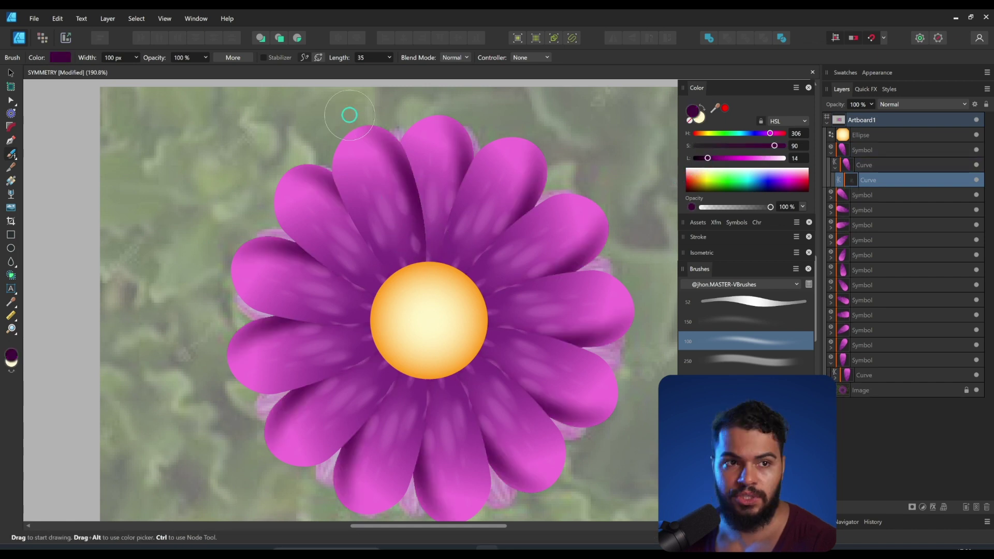
# Step: Widen the shadow stroke on the petal edge to 100 pt
pyautogui.press('v')
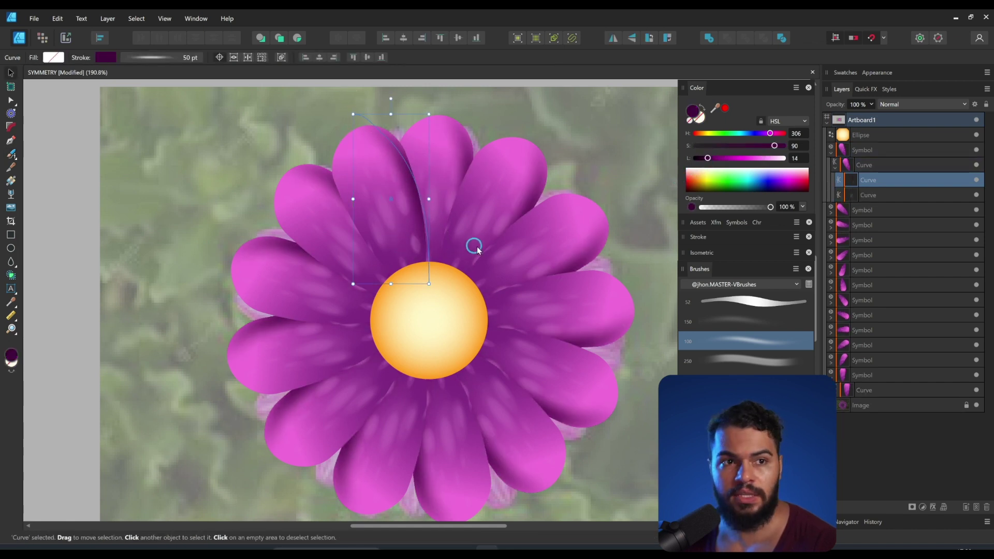
pyautogui.click(698, 237)
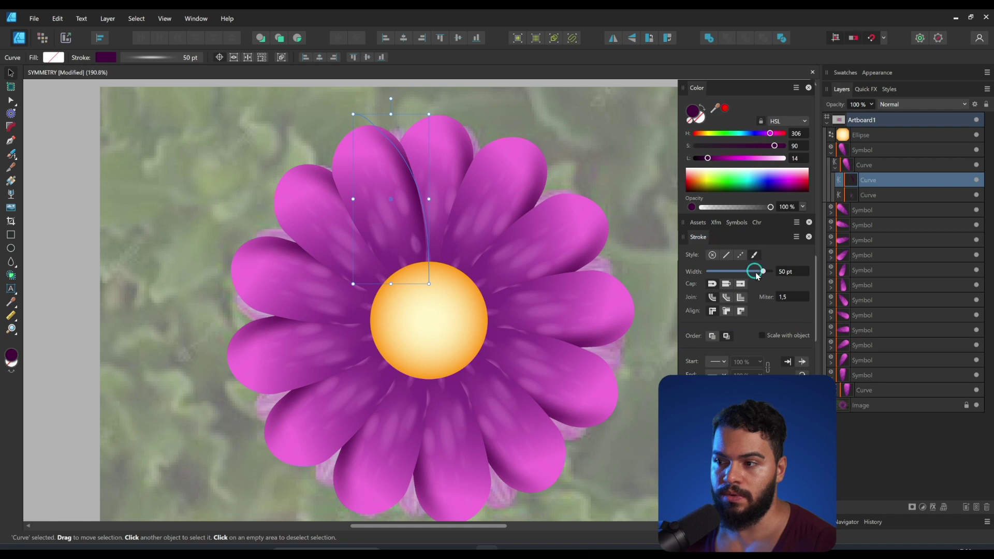
pyautogui.moveTo(767, 276)
pyautogui.mouseDown()
pyautogui.moveTo(737, 278)
pyautogui.moveTo(772, 273)
pyautogui.mouseUp()
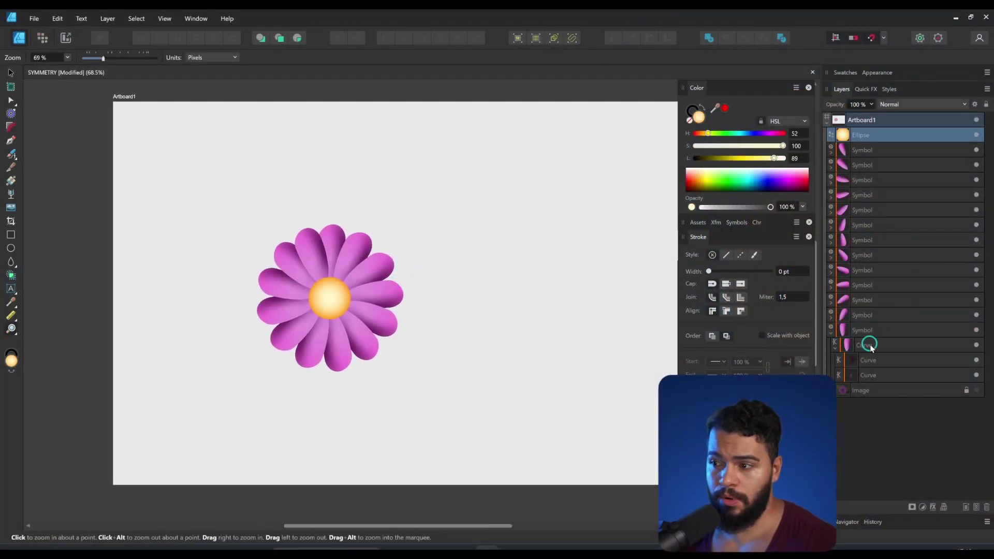
# Step: Select the centre circle with all petal symbols, move the flower up and to the left, and place a duplicate beside it
pyautogui.keyDown('shift'); pyautogui.click(862, 330); pyautogui.keyUp('shift')
pyautogui.moveTo(337, 277); pyautogui.dragTo(260, 213)
pyautogui.moveTo(257, 239)
pyautogui.mouseDown()
pyautogui.moveTo(172, 237)
pyautogui.moveTo(381, 247)
pyautogui.mouseUp()
# Step: Group all the parts of the duplicated flower
pyautogui.press('z')
pyautogui.moveTo(315, 230); pyautogui.dragTo(418, 243)
pyautogui.hotkey('ctrl', 'g')
pyautogui.moveTo(480, 225); pyautogui.dragTo(496, 229)
pyautogui.press('v')
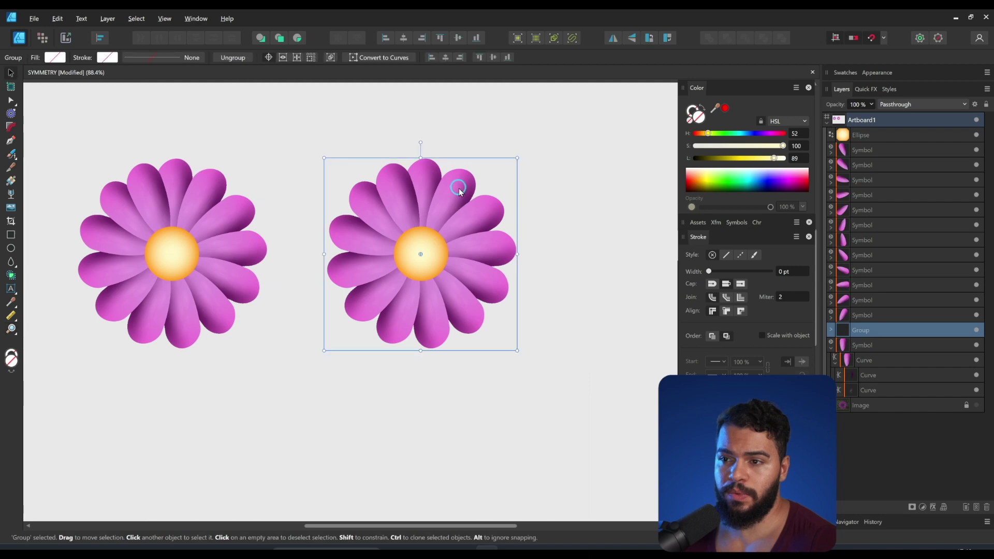
# Step: Set the inner gradient stop of a petal in the duplicated flower to lightness 71
pyautogui.doubleClick(477, 216)
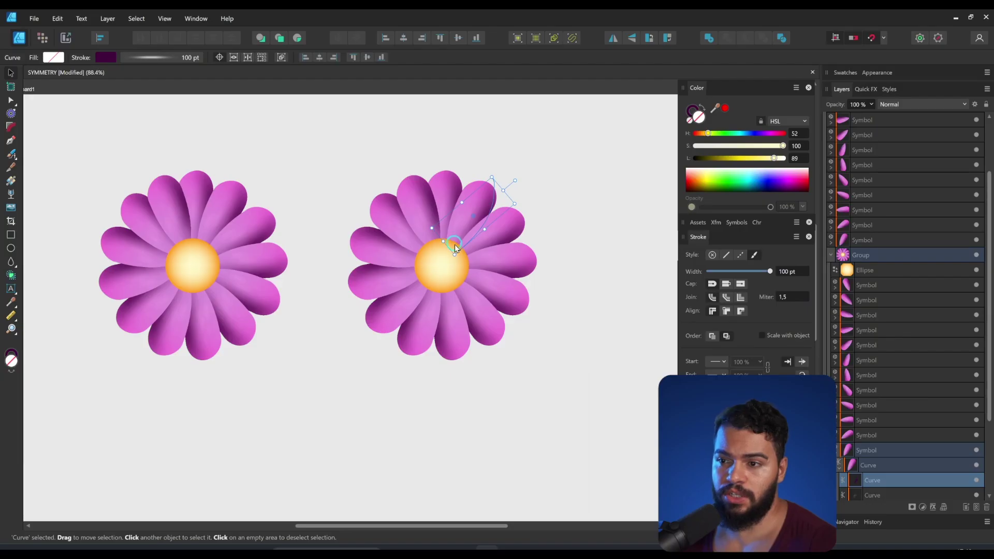
pyautogui.press('g')
pyautogui.click(455, 244)
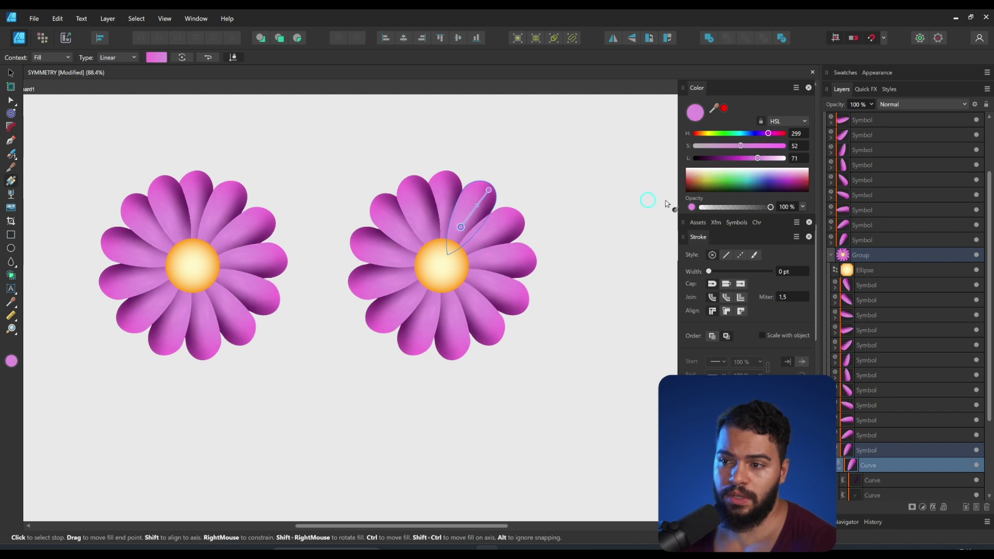
pyautogui.moveTo(711, 158); pyautogui.dragTo(757, 158)
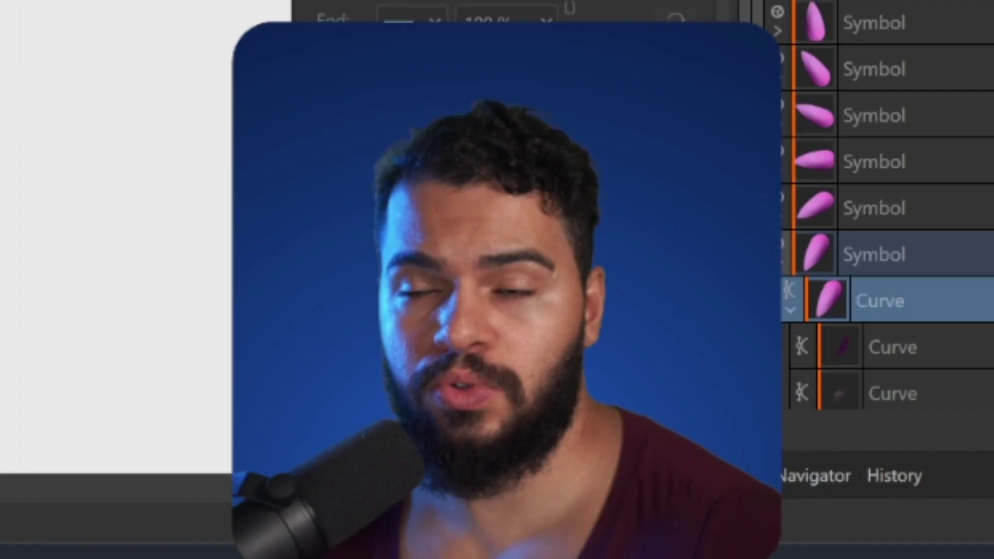
# Step: Select the first twelve petal symbols in the duplicated flower's group and move them slightly downward
pyautogui.click(890, 285)
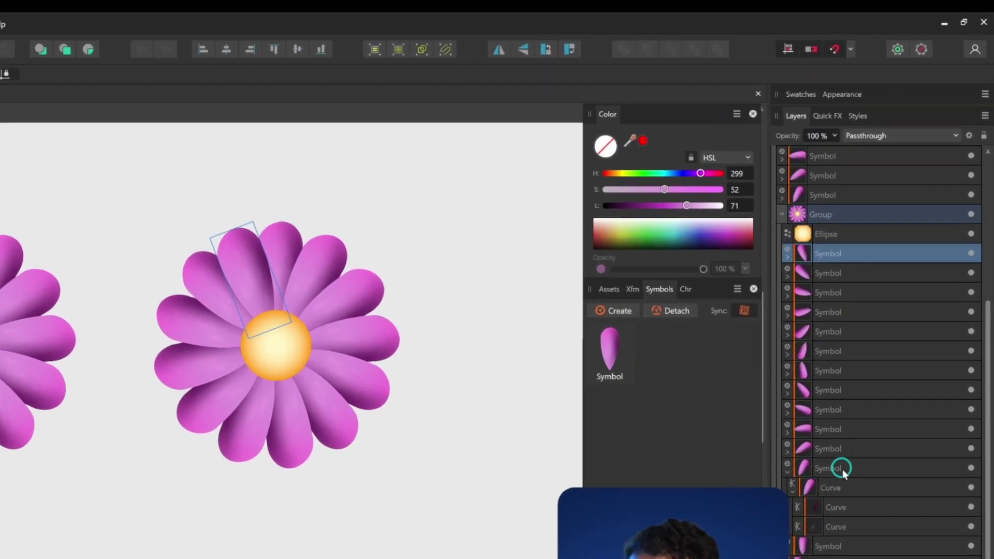
pyautogui.keyDown('shift'); pyautogui.click(840, 450); pyautogui.keyUp('shift')
pyautogui.click(788, 471)
pyautogui.moveTo(341, 365)
pyautogui.mouseDown()
pyautogui.moveTo(309, 401)
pyautogui.moveTo(347, 374)
pyautogui.mouseUp()
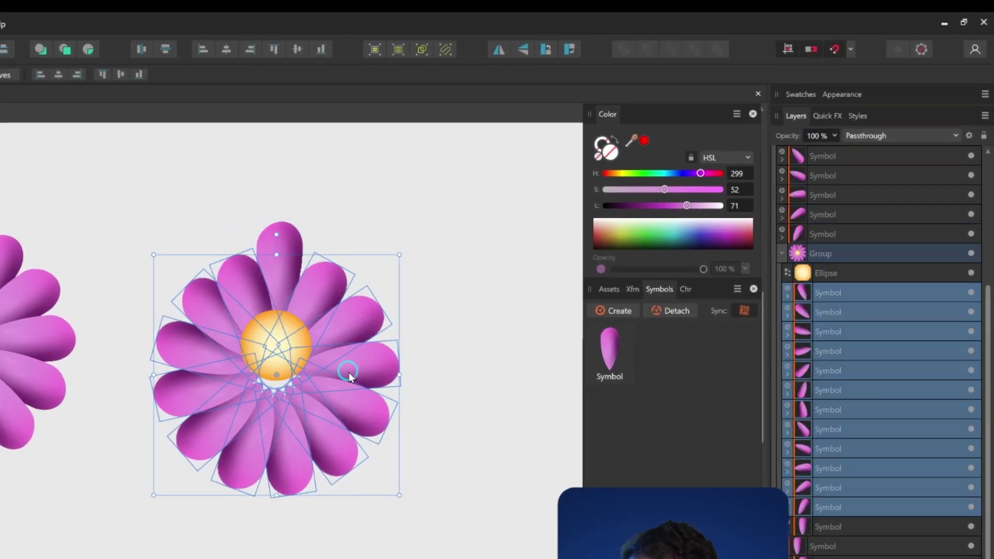
# Step: Undo the petal move, select all thirteen petals in the duplicated flower's group and detach them from their symbol
pyautogui.hotkey('ctrl', 'z')
pyautogui.keyDown('shift'); pyautogui.click(820, 523); pyautogui.keyUp('shift')
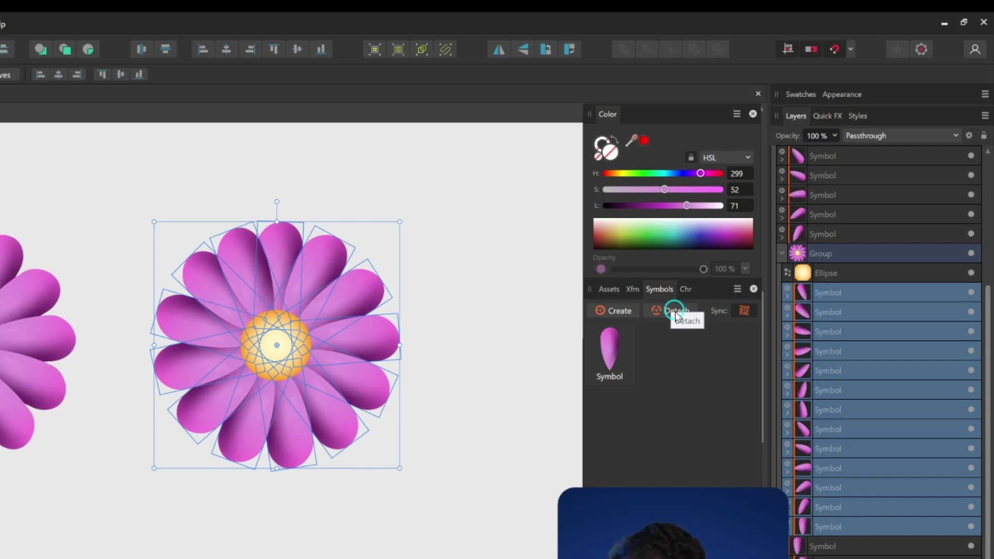
pyautogui.click(670, 311)
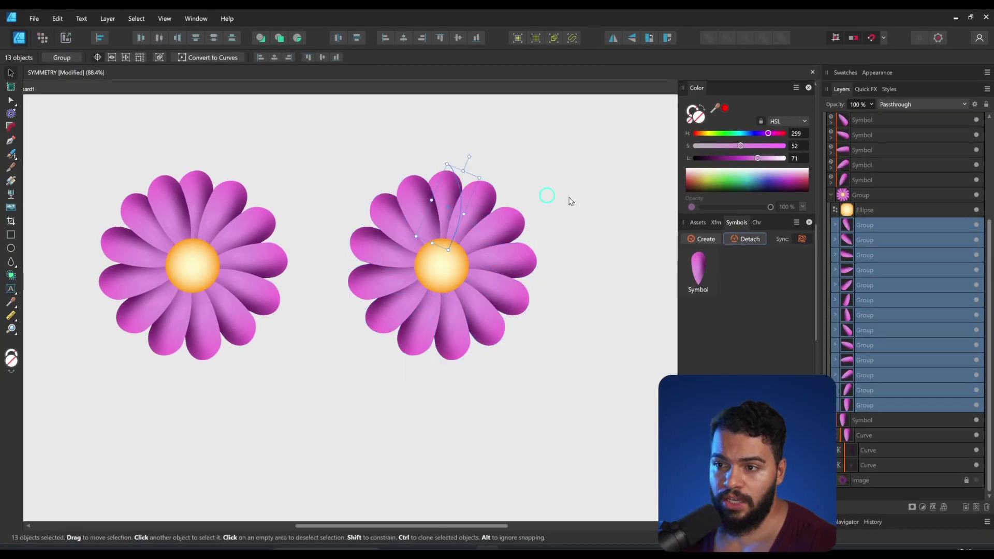
pyautogui.click(727, 160)
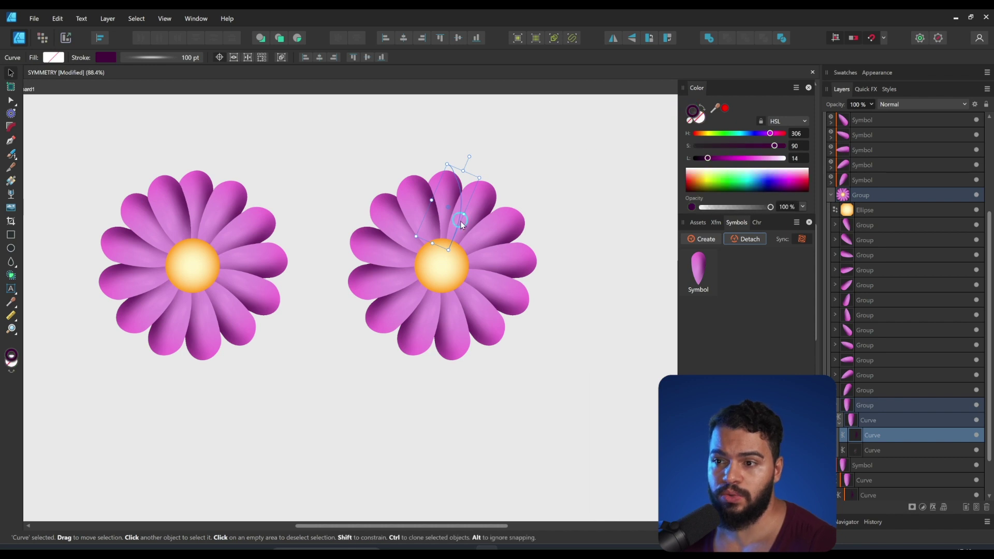
# Step: Delete all petals of the duplicated flower except the uppermost one and widen that remaining petal
pyautogui.click(415, 186)
pyautogui.keyDown('shift'); pyautogui.click(869, 389); pyautogui.keyUp('shift')
pyautogui.press('Delete')
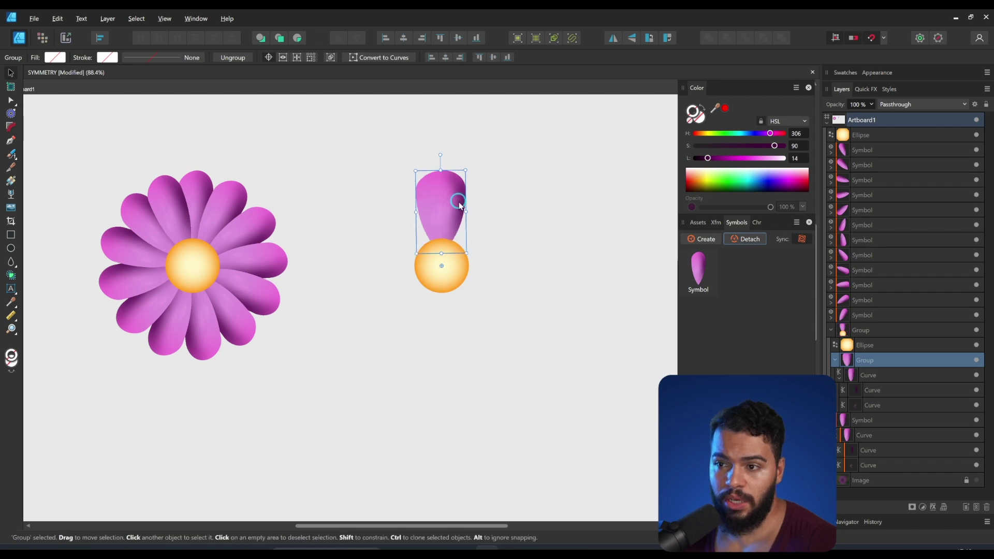
pyautogui.moveTo(458, 202); pyautogui.dragTo(492, 235)
pyautogui.moveTo(423, 239); pyautogui.dragTo(418, 254)
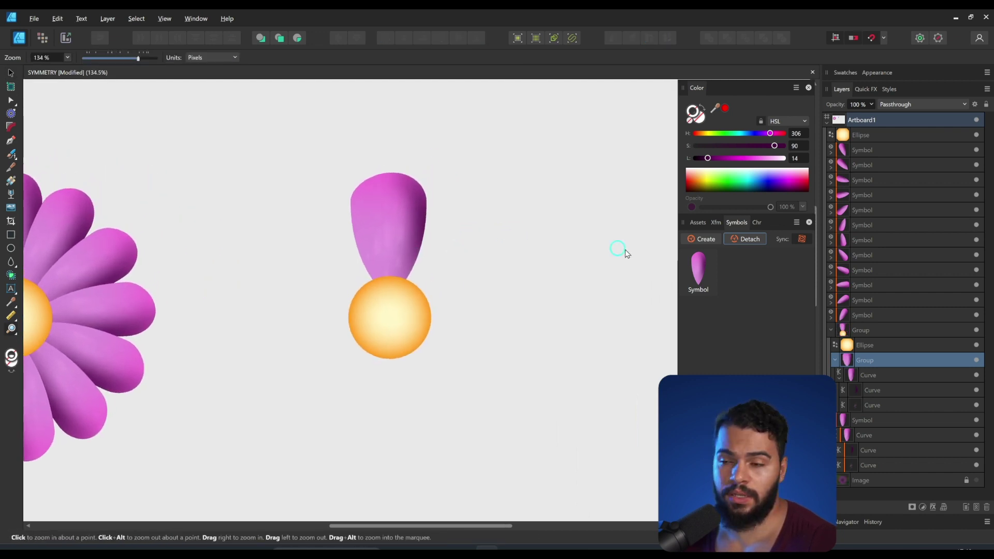
# Step: Create a new symbol from the widened petal and rename it flower_2
pyautogui.press('v')
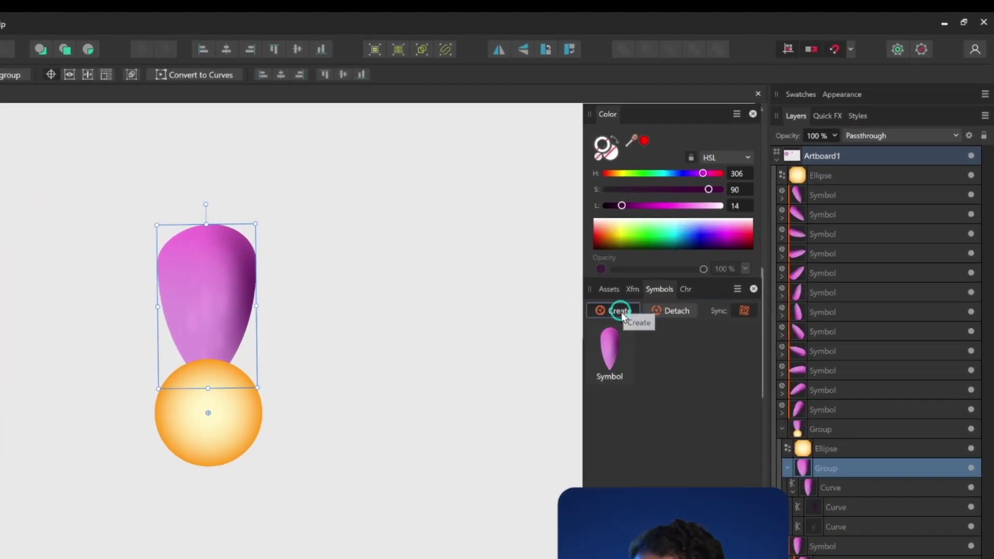
pyautogui.click(621, 311)
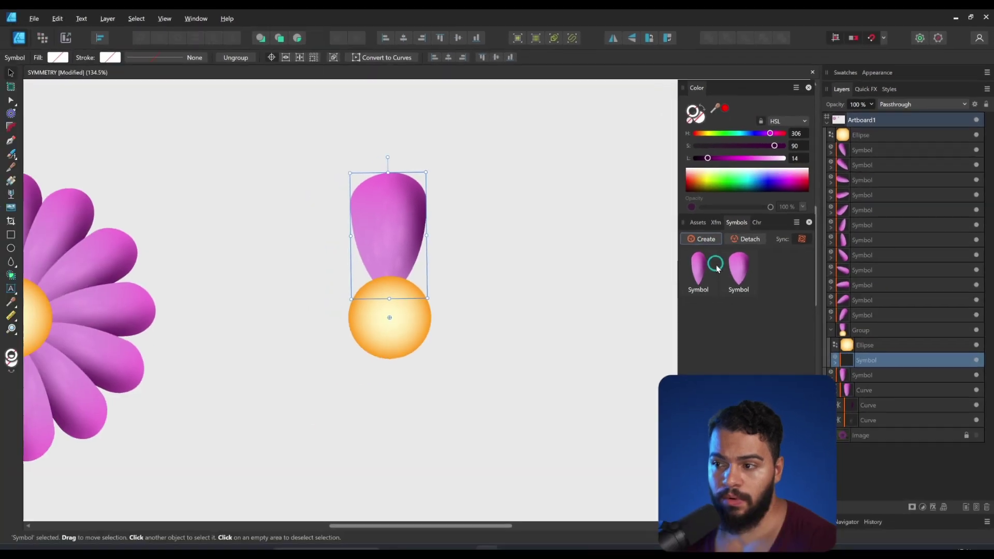
pyautogui.rightClick(877, 362)
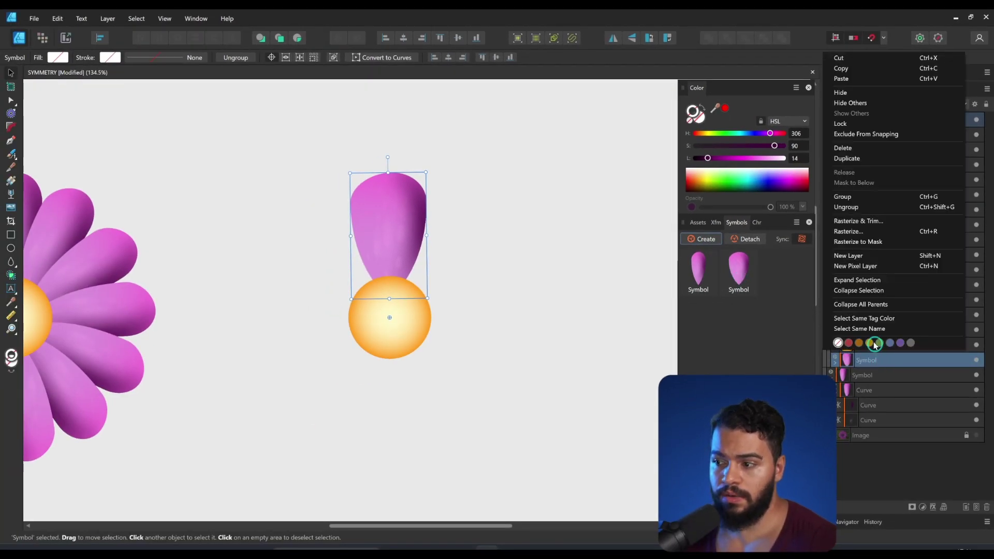
pyautogui.click(871, 361)
# Step: Duplicate the flower_2 petal with repeated rotation around the centre circle to form a ring of eight petals
pyautogui.hotkey('ctrl', '-')
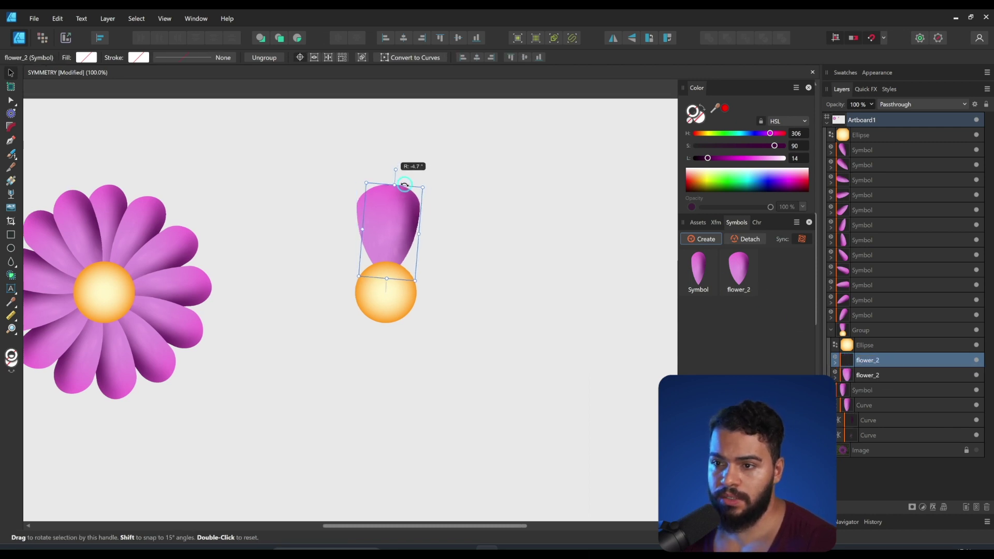
pyautogui.moveTo(404, 184); pyautogui.dragTo(448, 216)
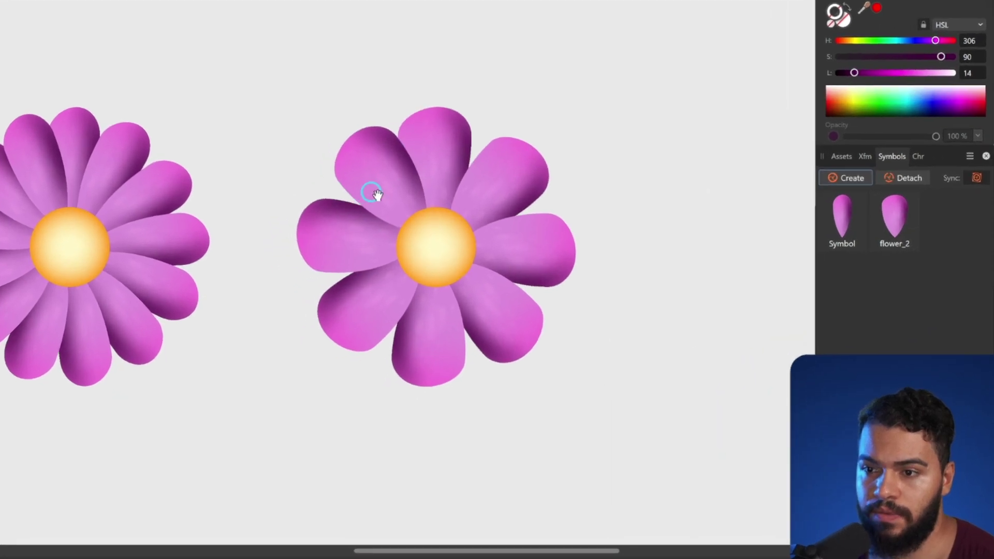
pyautogui.click(437, 176)
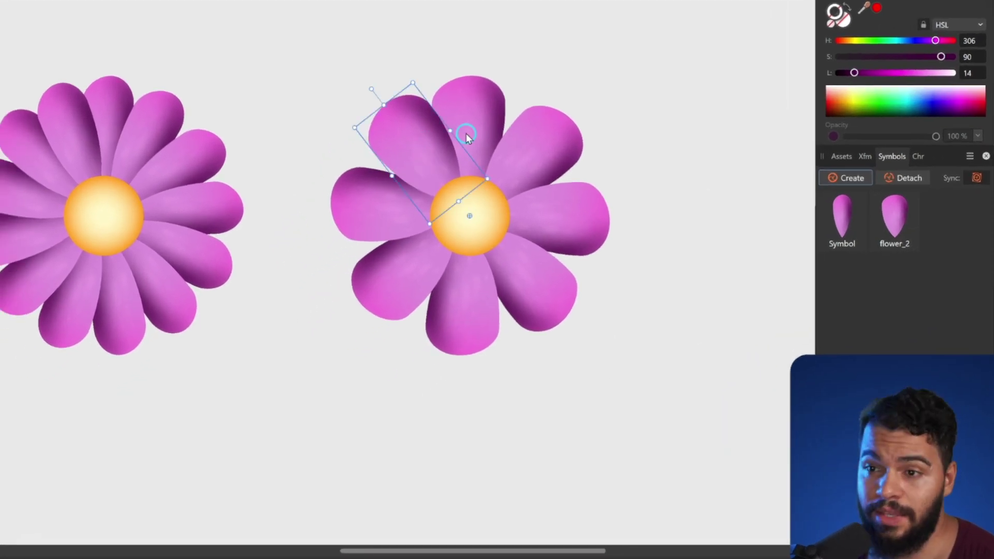
# Step: Recolour both gradient stops of the flower_2 petal's base curve to orange, with the inner stop at hue 21, saturation 100, lightness 71
pyautogui.click(419, 174)
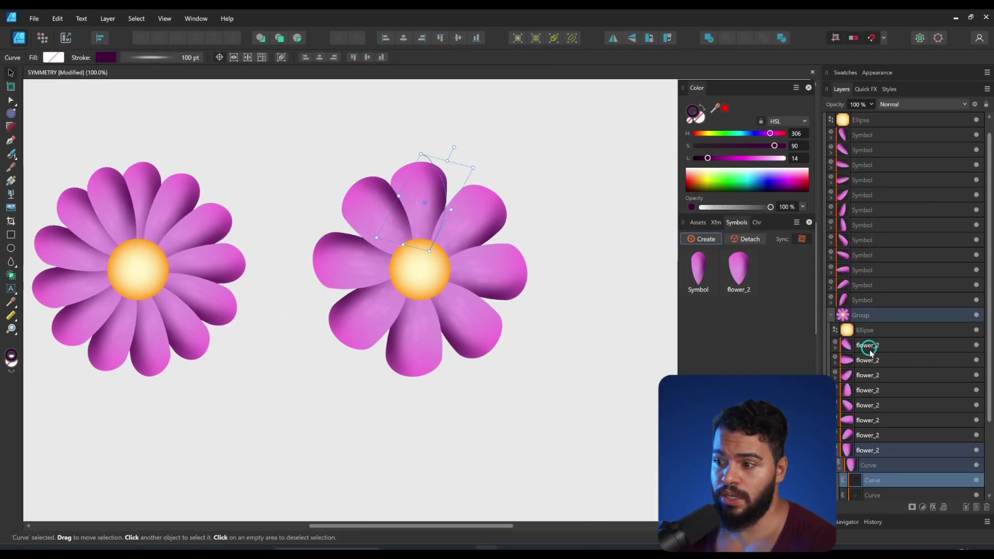
pyautogui.press('g')
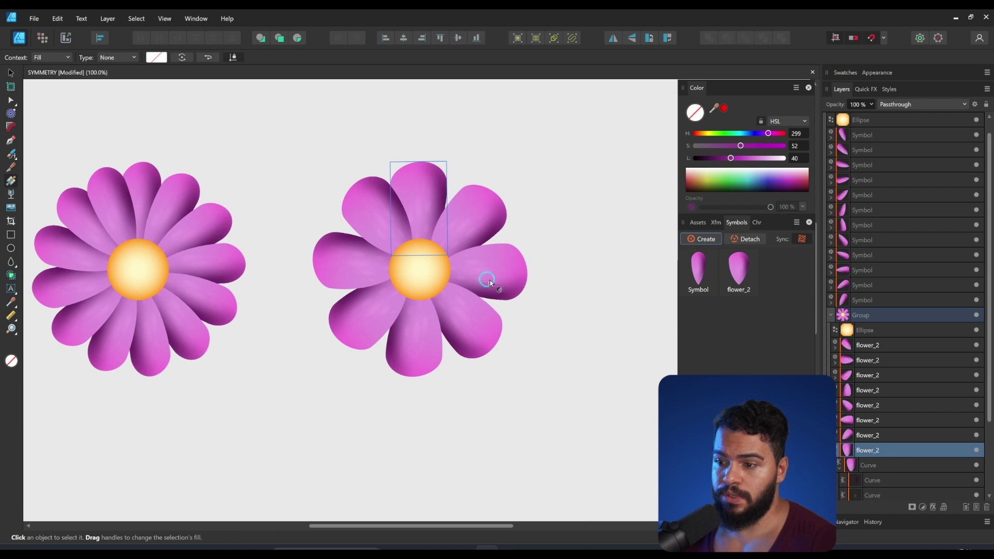
pyautogui.click(891, 468)
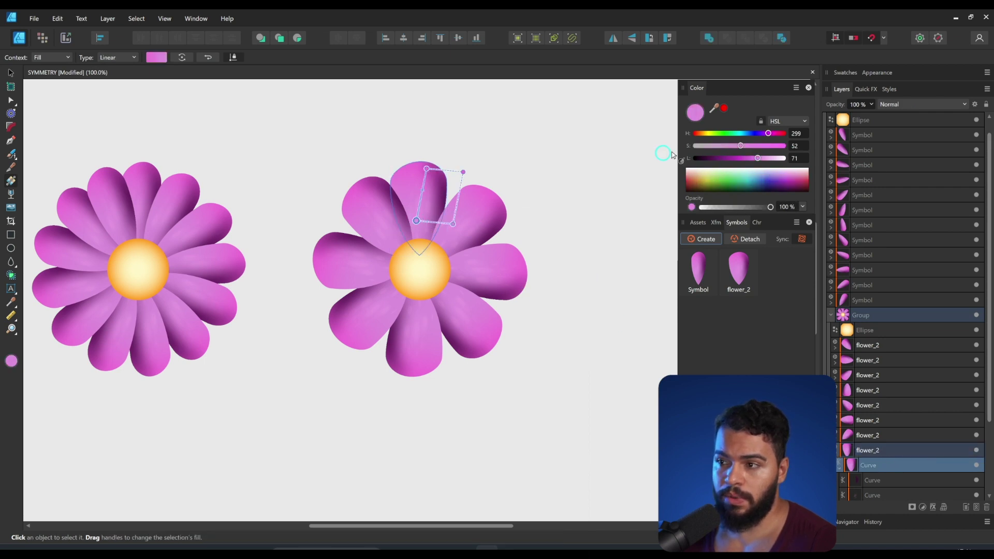
pyautogui.click(704, 133)
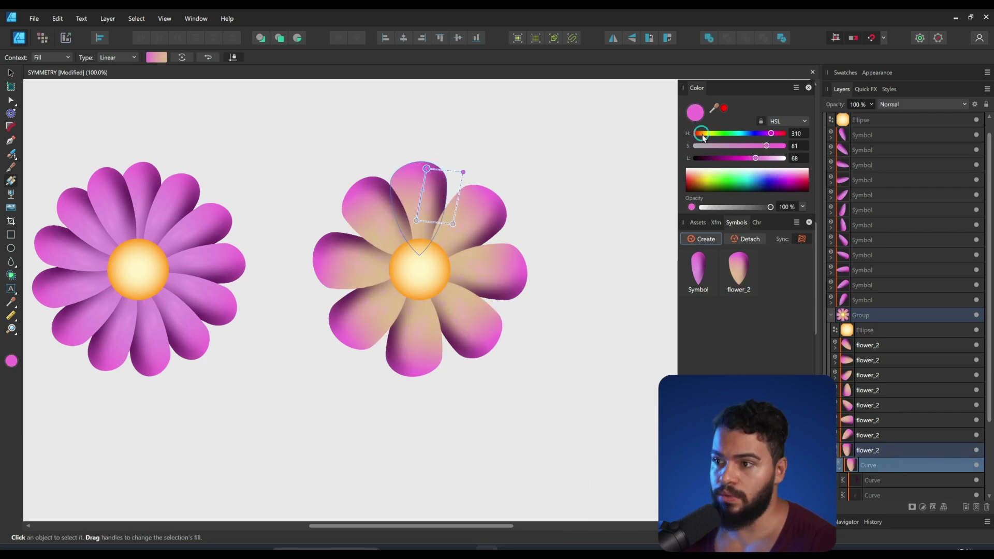
pyautogui.click(702, 135)
pyautogui.moveTo(756, 158); pyautogui.dragTo(701, 134)
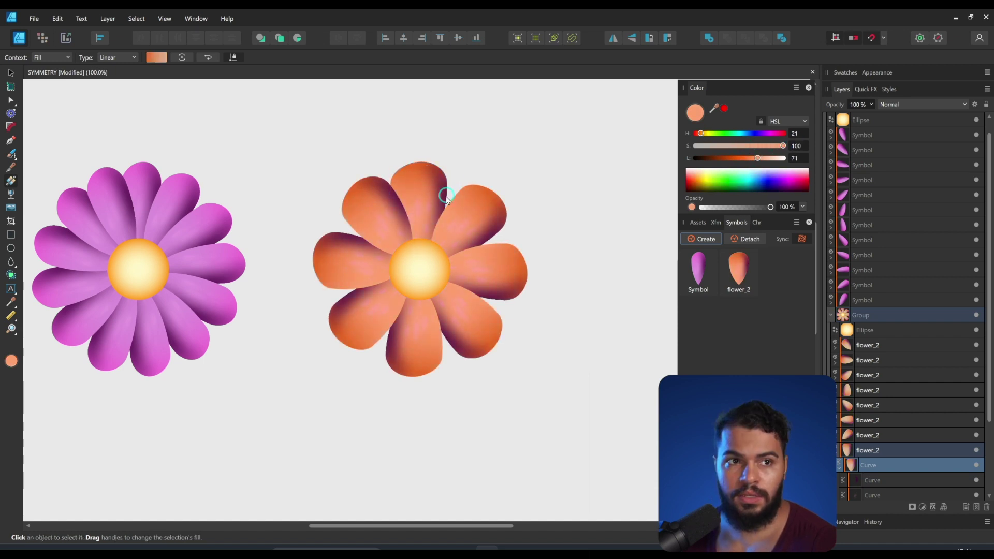
# Step: Select the orange flower's centre circle for editing its elliptical gradient fill
pyautogui.click(421, 259)
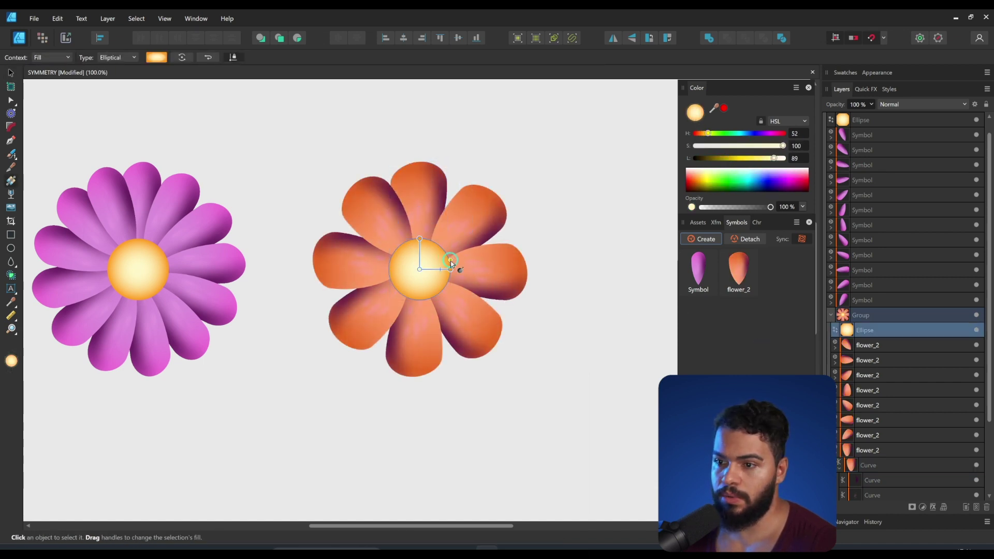